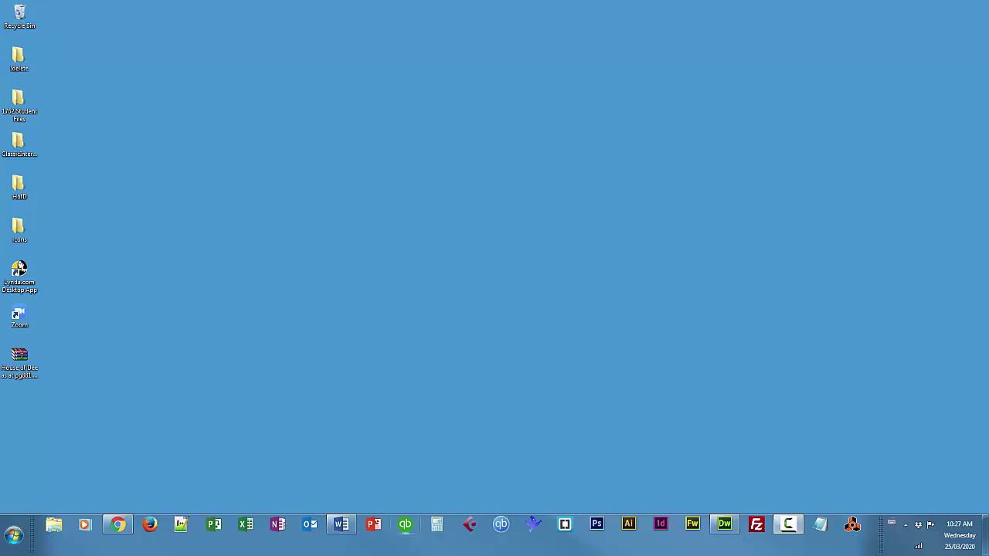
# - Start QuickBooks, postpone the software update and open the Classic Interiors Ltd company file
pyautogui.click(405, 525)
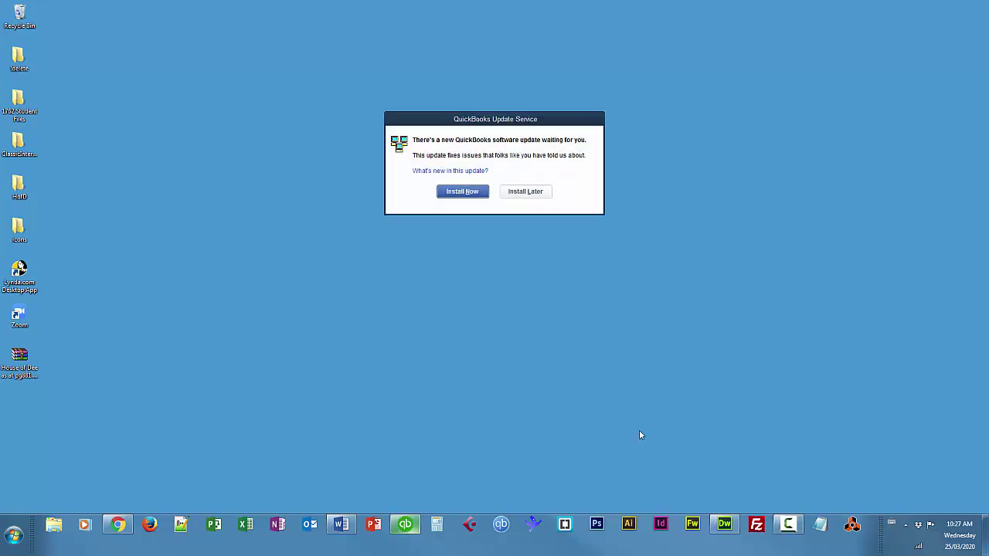
pyautogui.click(534, 194)
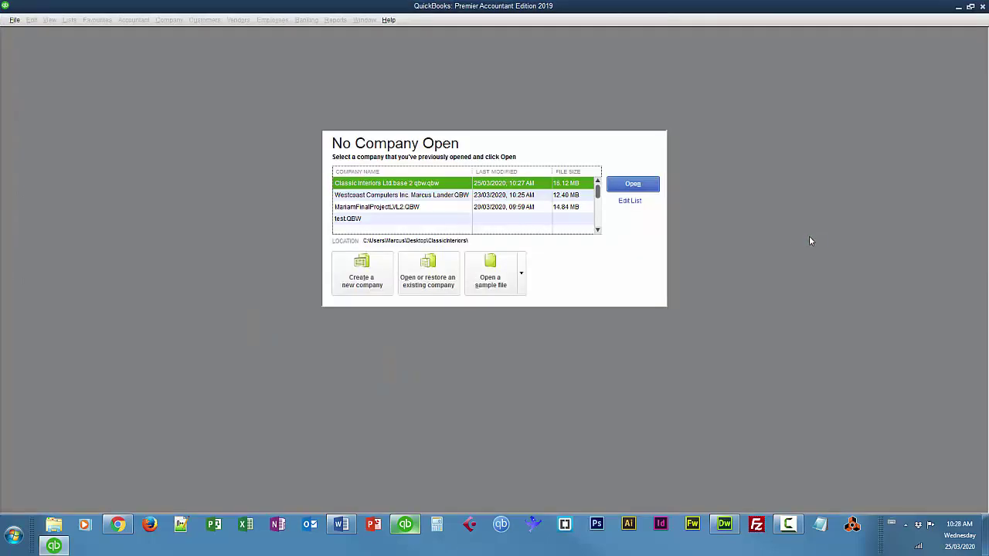
pyautogui.doubleClick(374, 190)
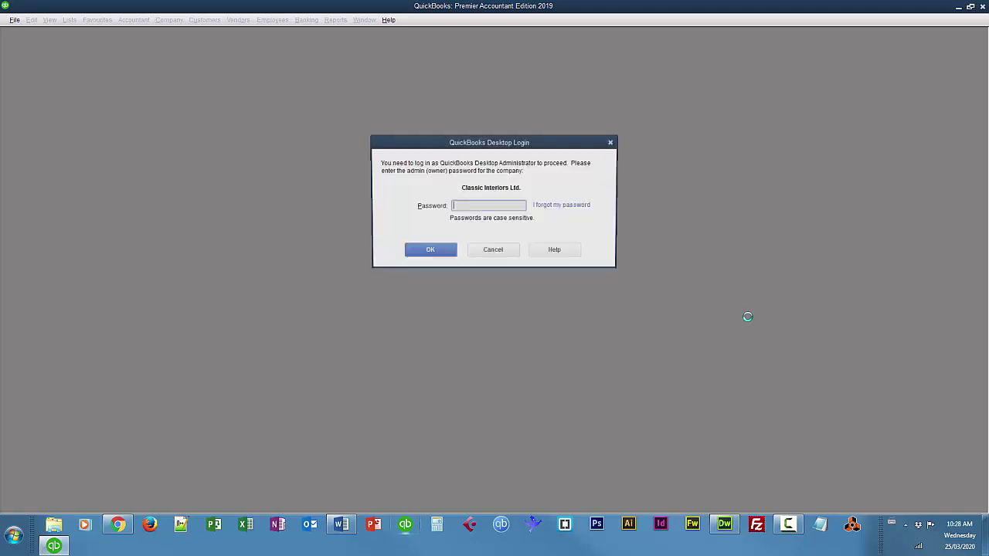
# - Log in to the company file with the administrator password and dismiss the payroll tax table warning
pyautogui.write('********')
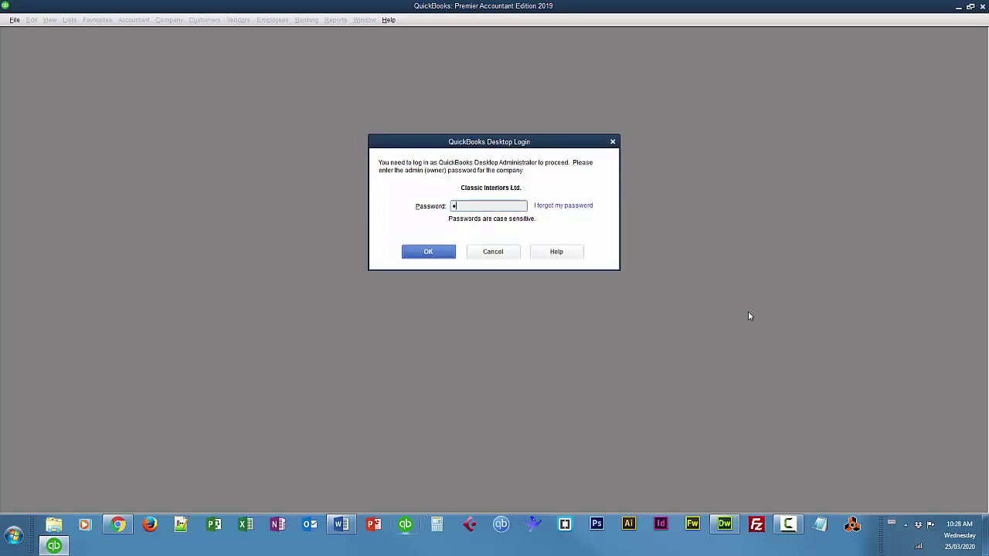
pyautogui.write('*')
pyautogui.press('Return')
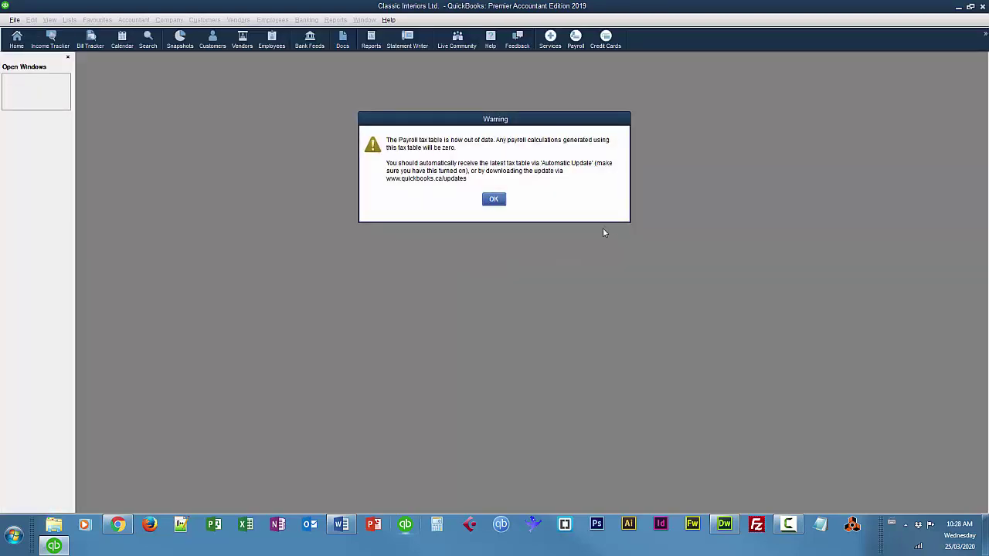
pyautogui.click(494, 199)
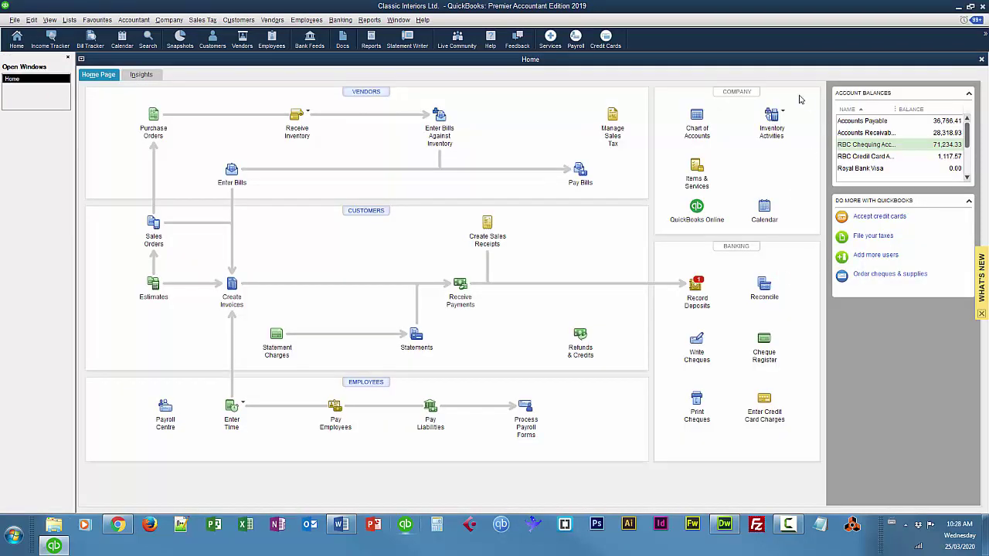
# - Review the Physical Inventory Worksheet report from the Inventory Centre, then return to the Home page
pyautogui.click(782, 113)
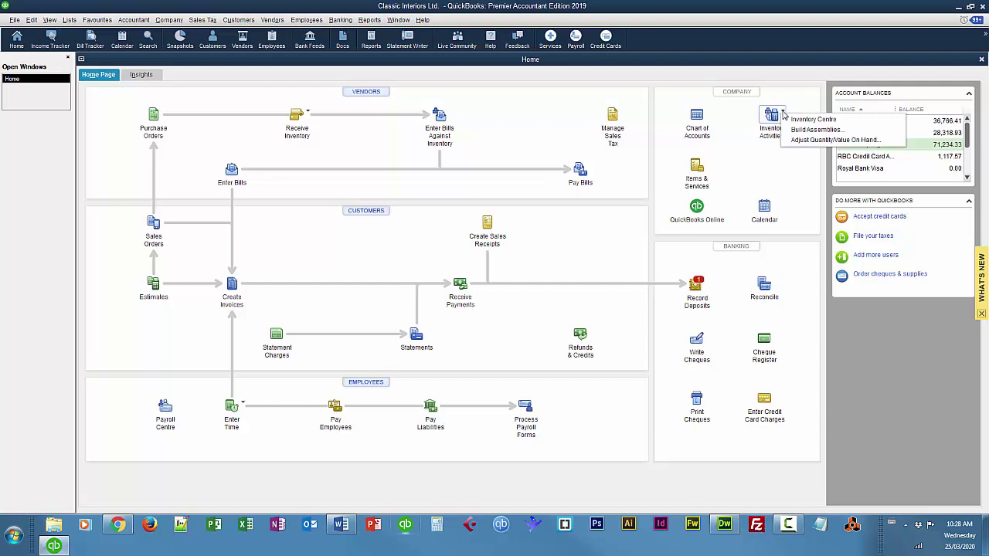
pyautogui.click(812, 120)
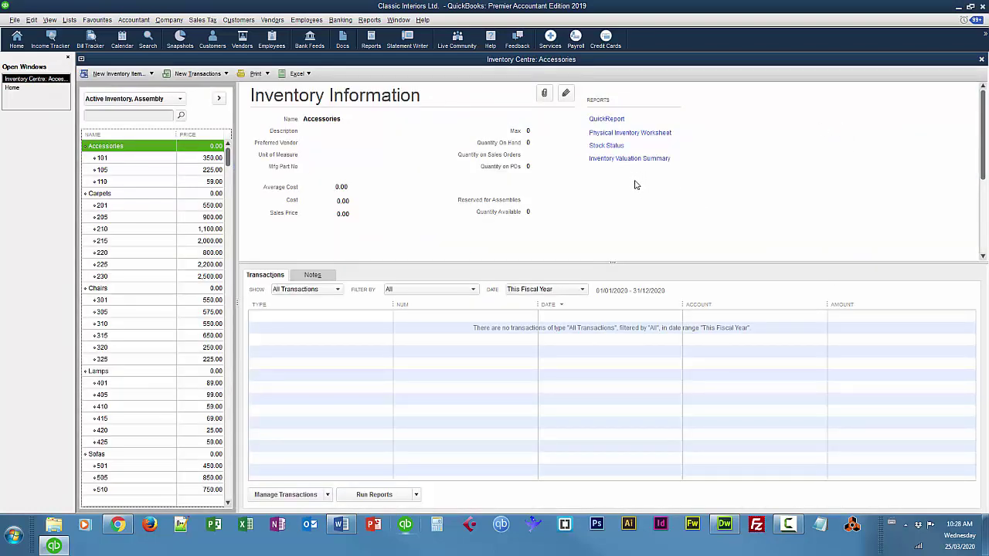
pyautogui.click(631, 134)
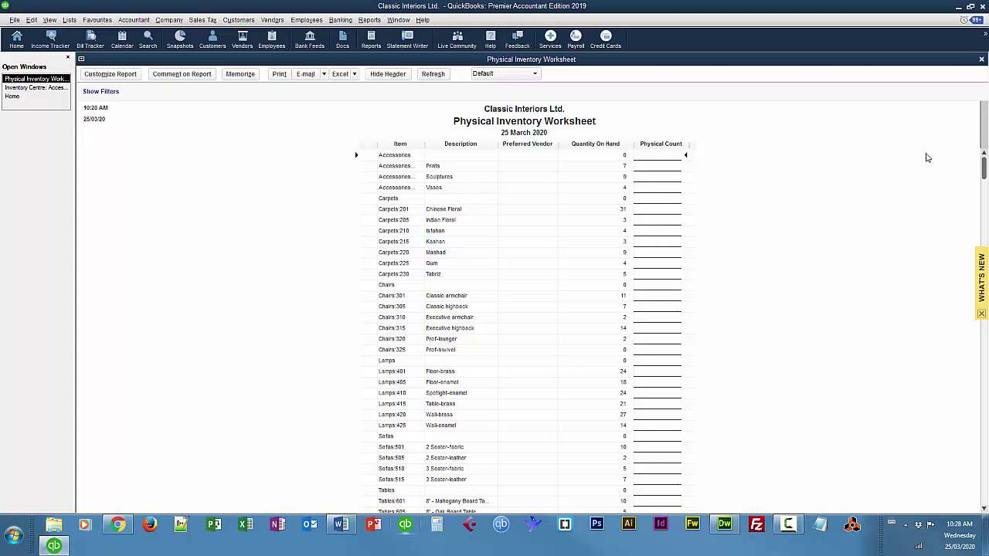
pyautogui.click(981, 60)
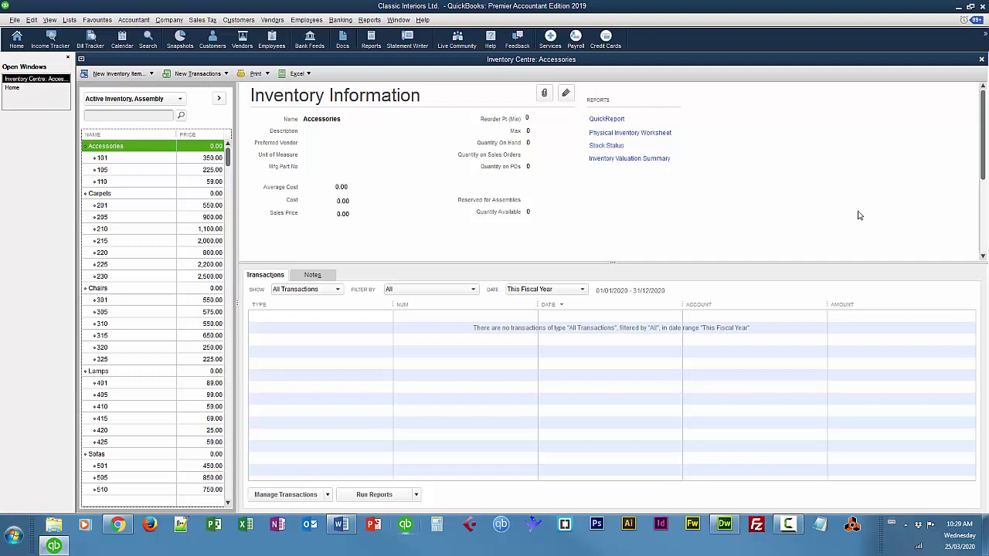
pyautogui.click(982, 62)
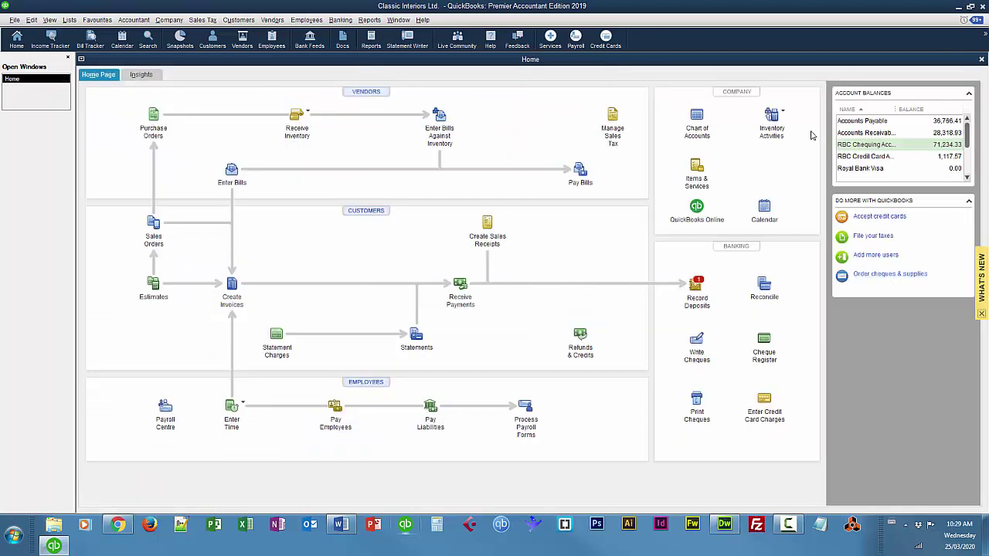
# - Start a quantity adjustment dated 02/03/2020 with reference number 1 and the Inventory Adjustment Write-off account
pyautogui.click(784, 116)
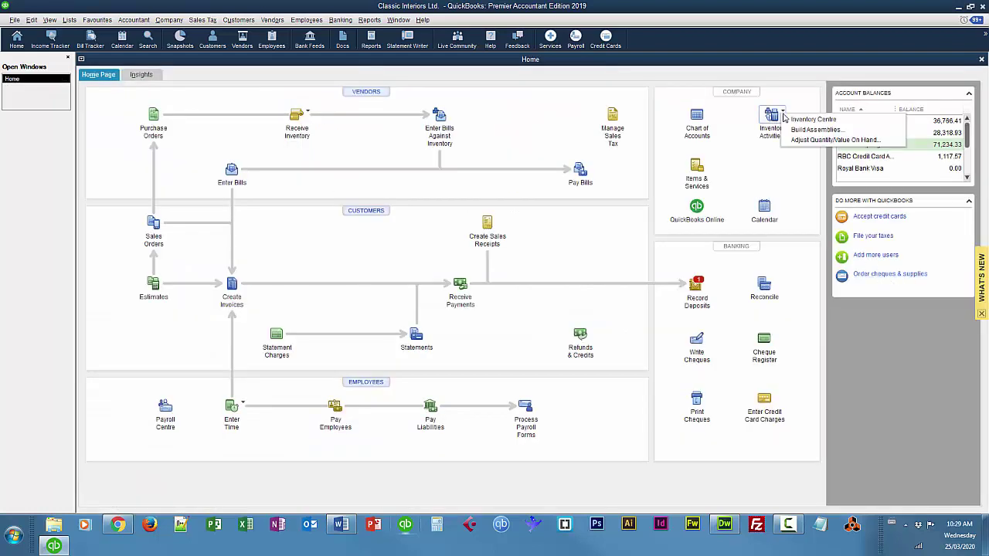
pyautogui.click(804, 141)
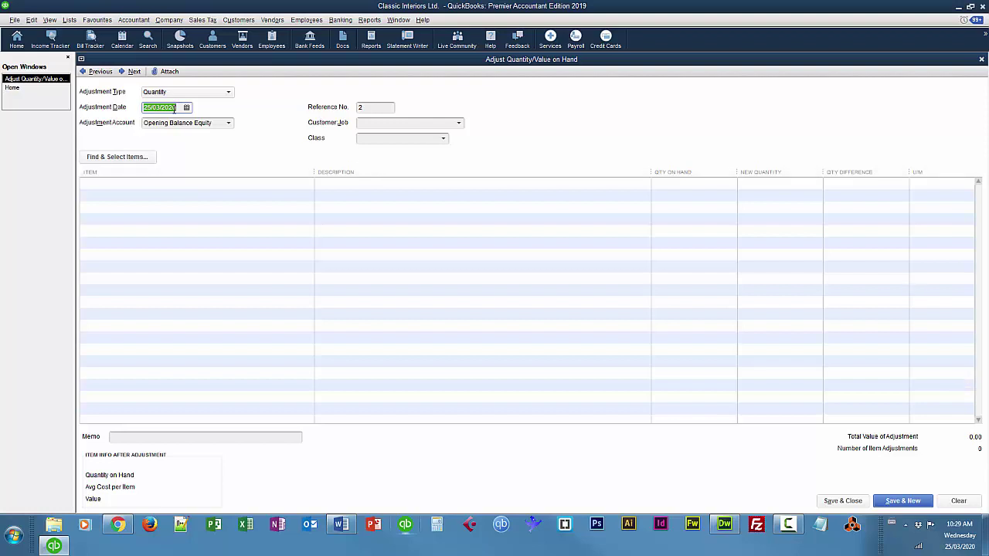
pyautogui.click(188, 110)
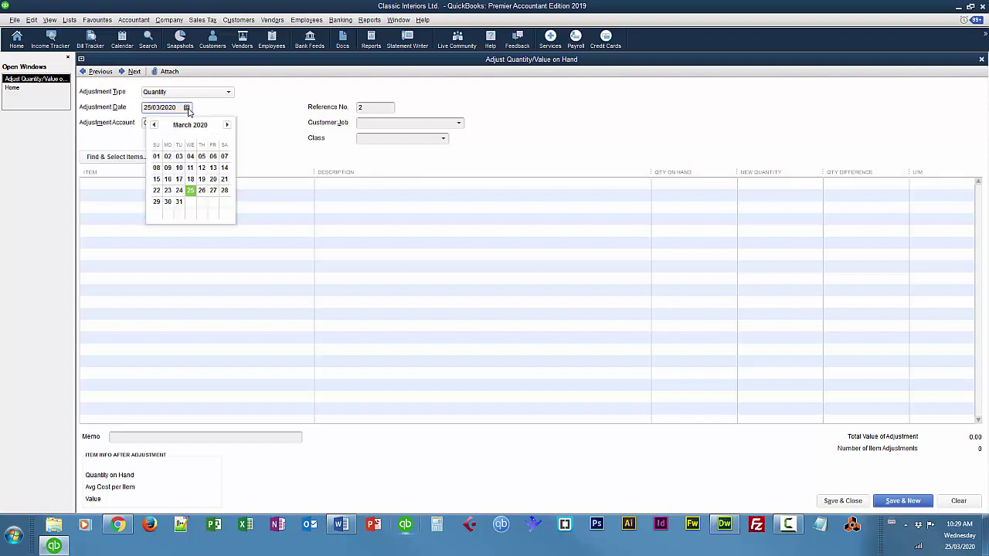
pyautogui.click(168, 157)
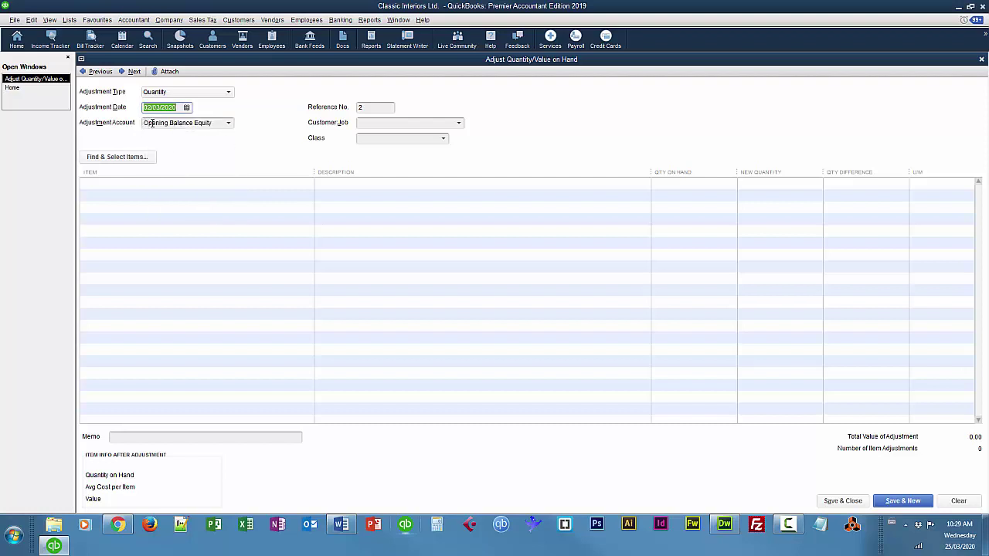
pyautogui.click(230, 124)
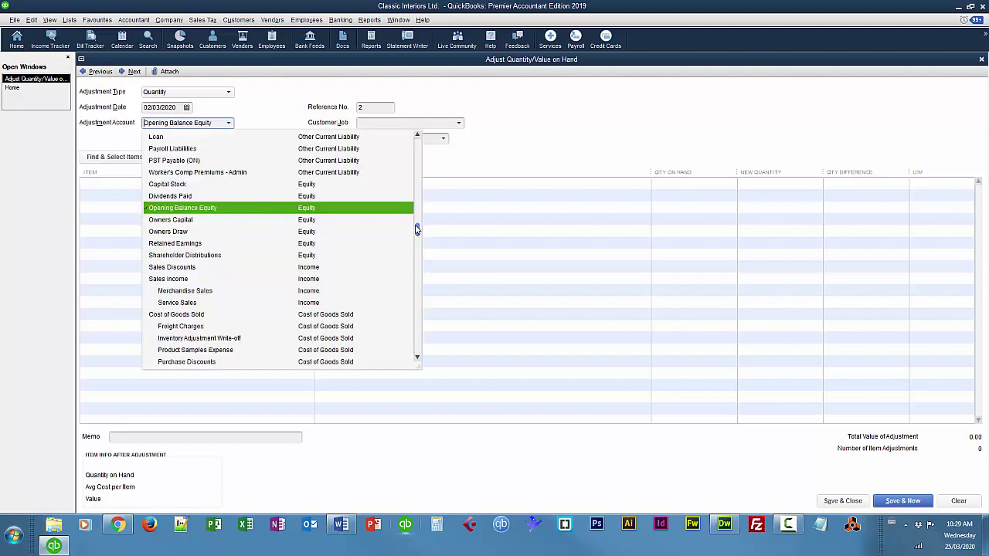
pyautogui.click(209, 339)
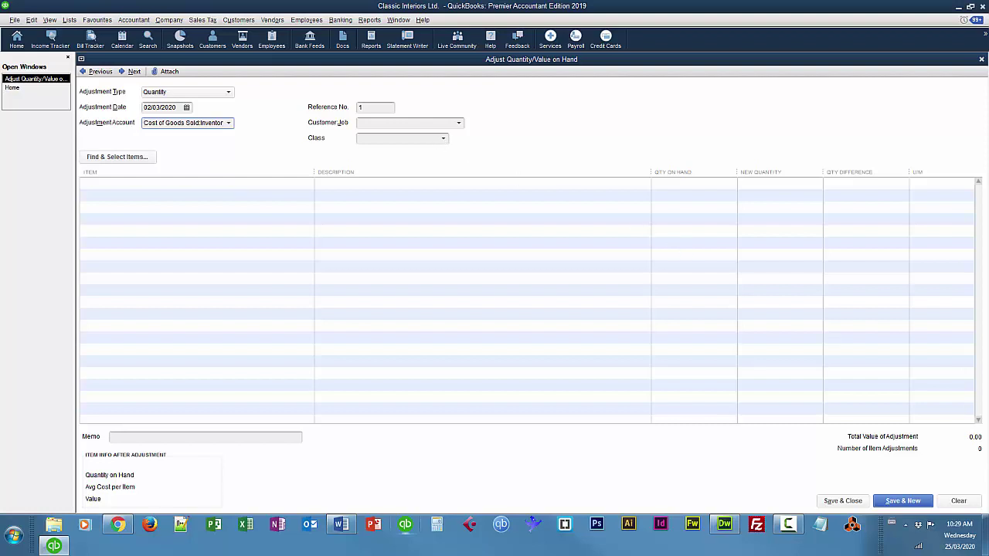
# - Adjust item 105 Sculptures by a quantity difference of -1 and enter the memo "Broken Item"
pyautogui.click(134, 183)
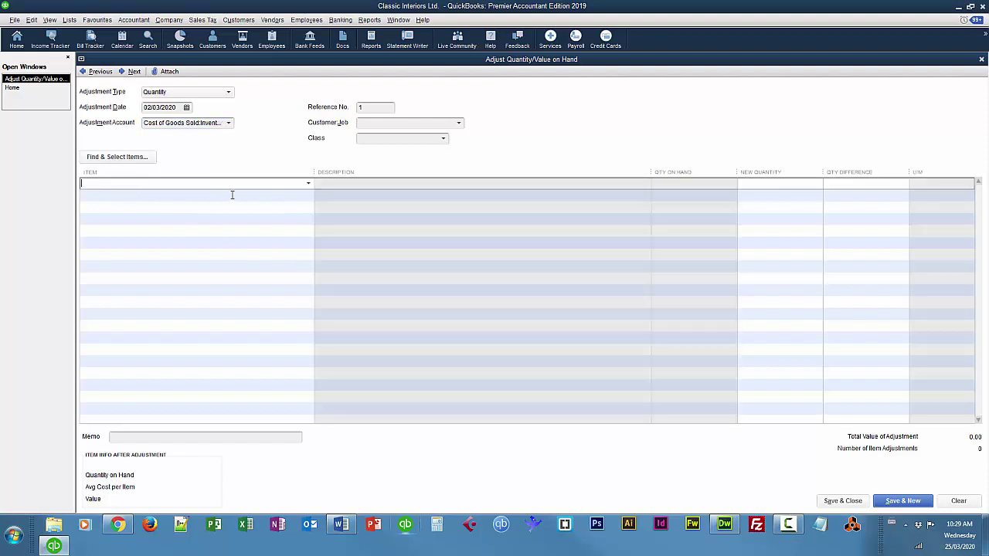
pyautogui.click(308, 186)
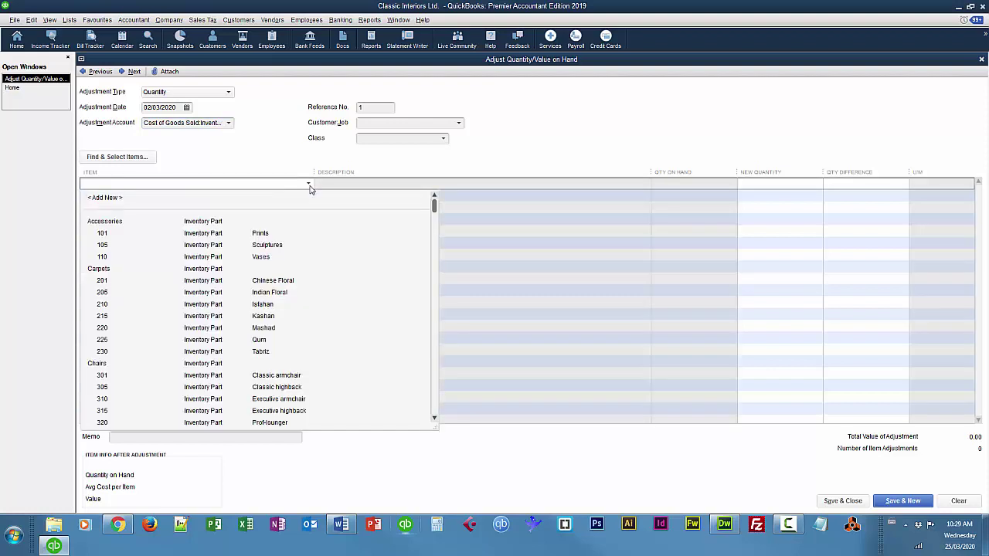
pyautogui.click(276, 245)
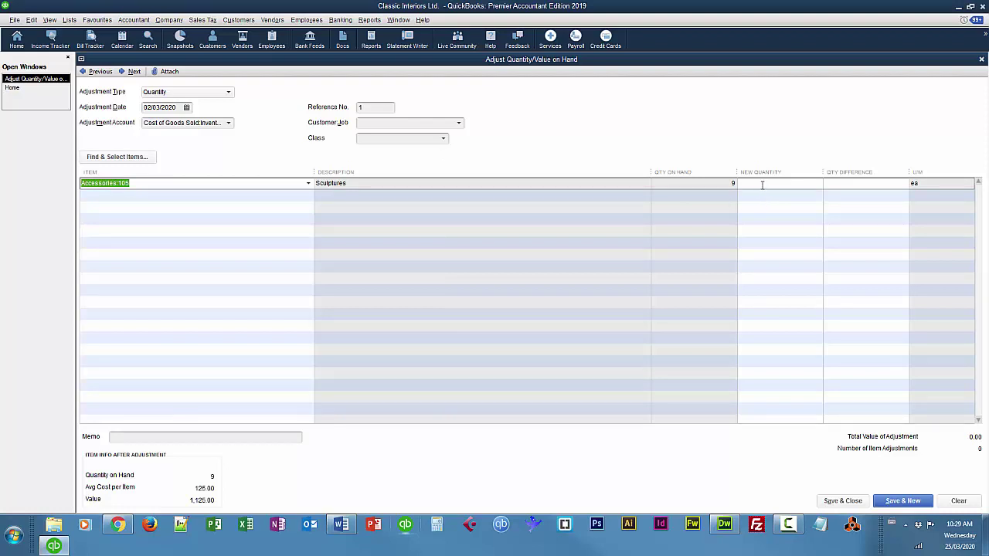
pyautogui.click(836, 185)
pyautogui.press('Tab')
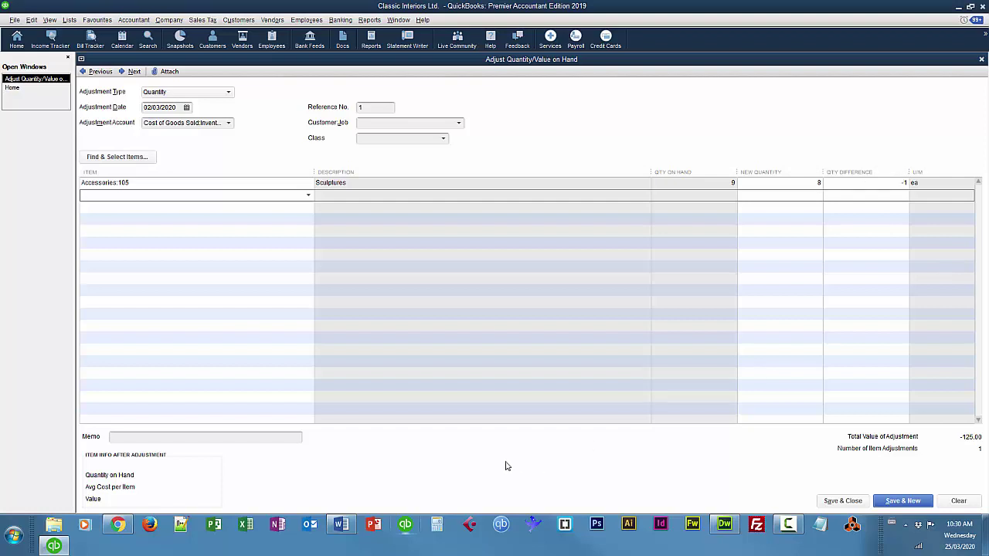
pyautogui.click(260, 437)
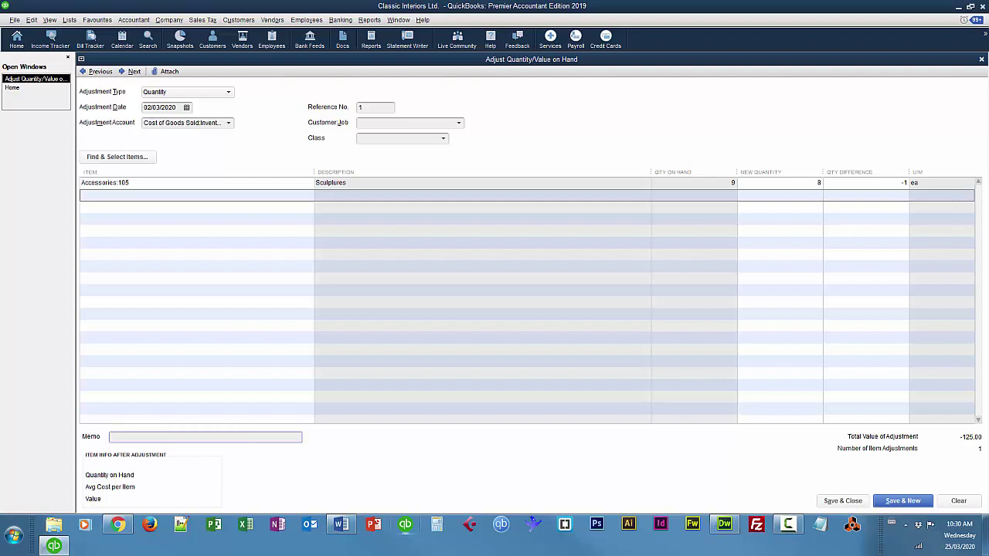
pyautogui.write('Broken Item')
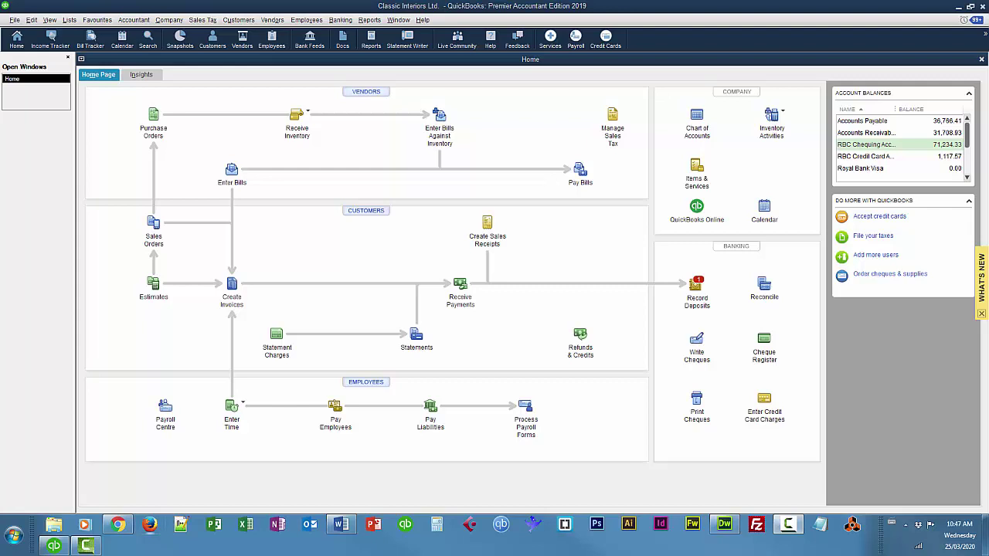
# - Create a new item of type Inventory Assembly from the Inventory Centre
pyautogui.click(783, 113)
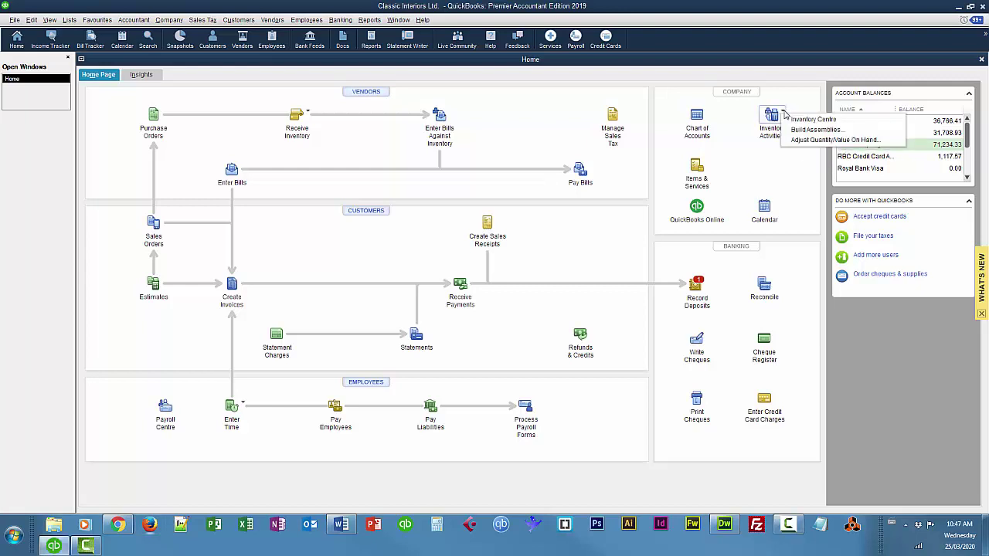
pyautogui.click(799, 120)
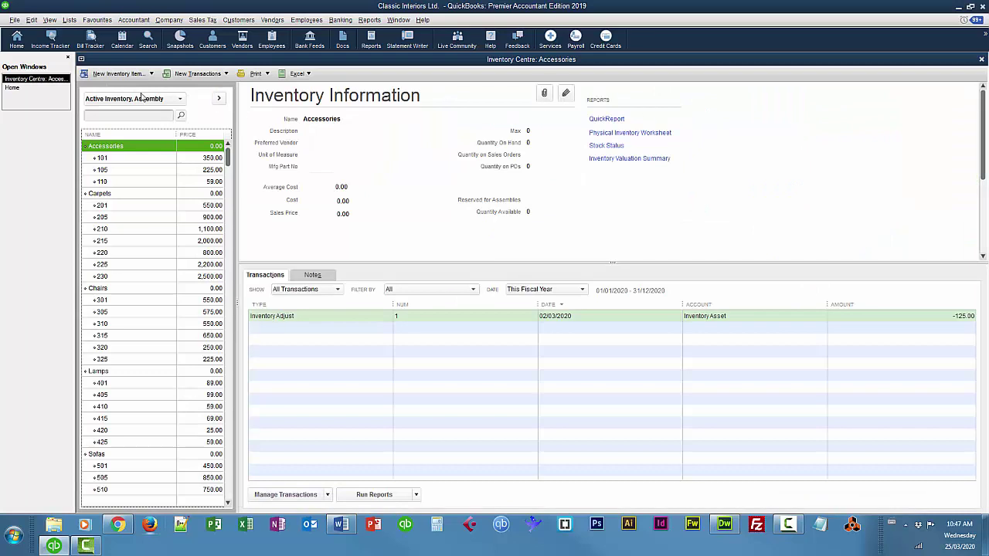
pyautogui.click(112, 74)
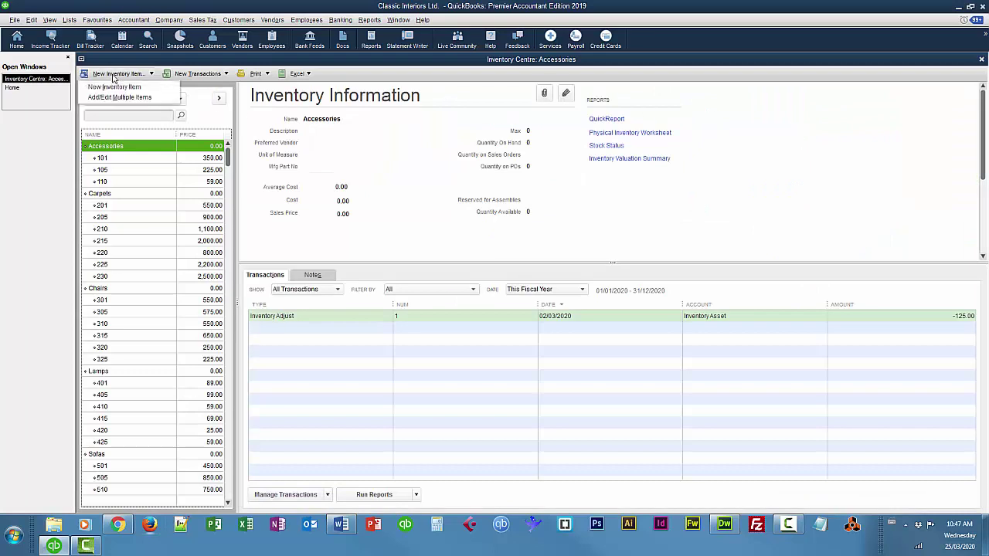
pyautogui.click(113, 88)
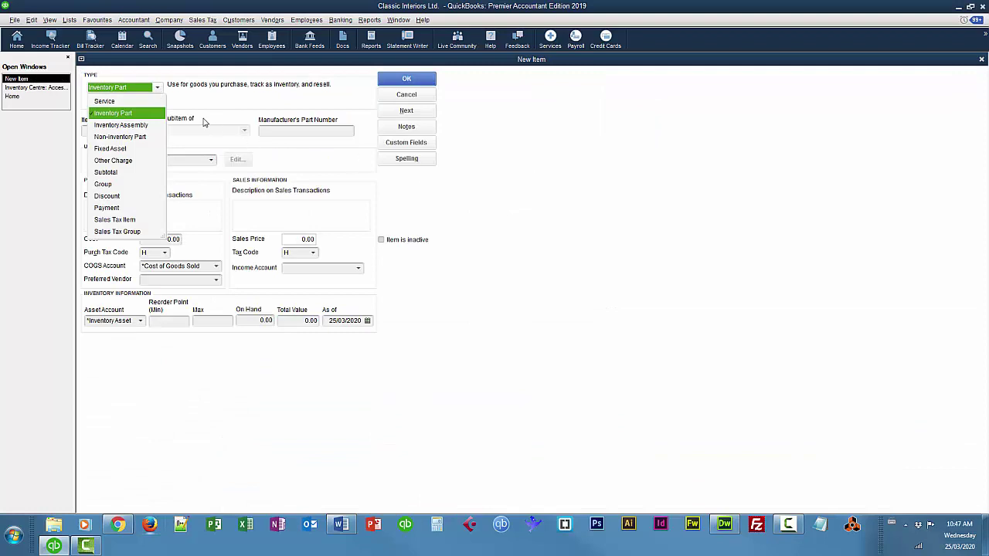
pyautogui.click(120, 125)
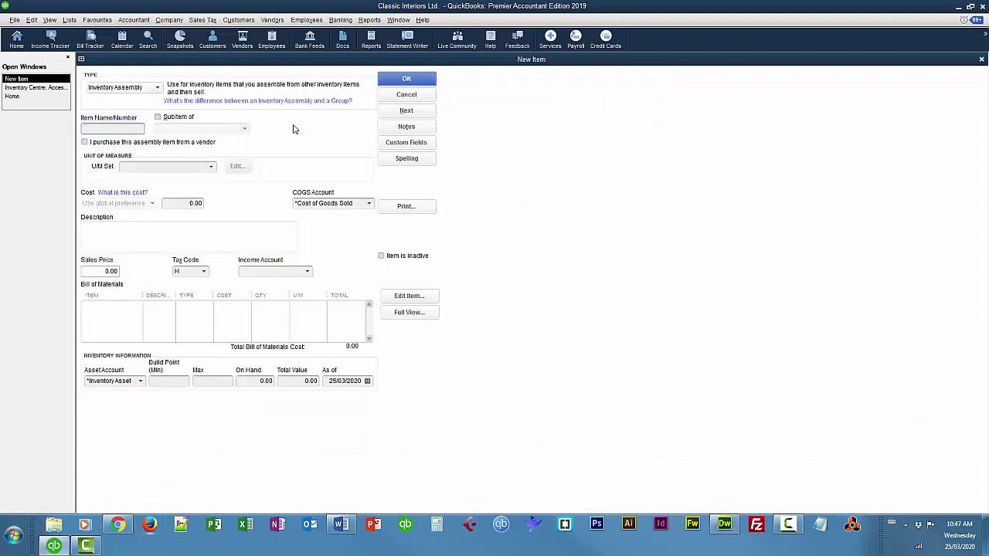
# - Name the assembly item 805, with unit of measure Count in each and COGS account Cost of Goods Sold
pyautogui.write('805')
pyautogui.click(210, 167)
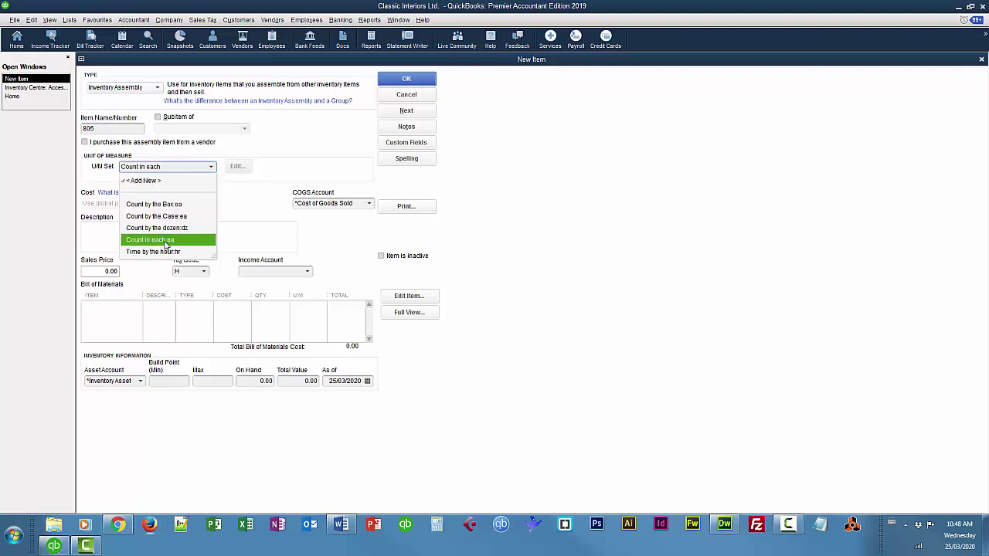
pyautogui.click(165, 241)
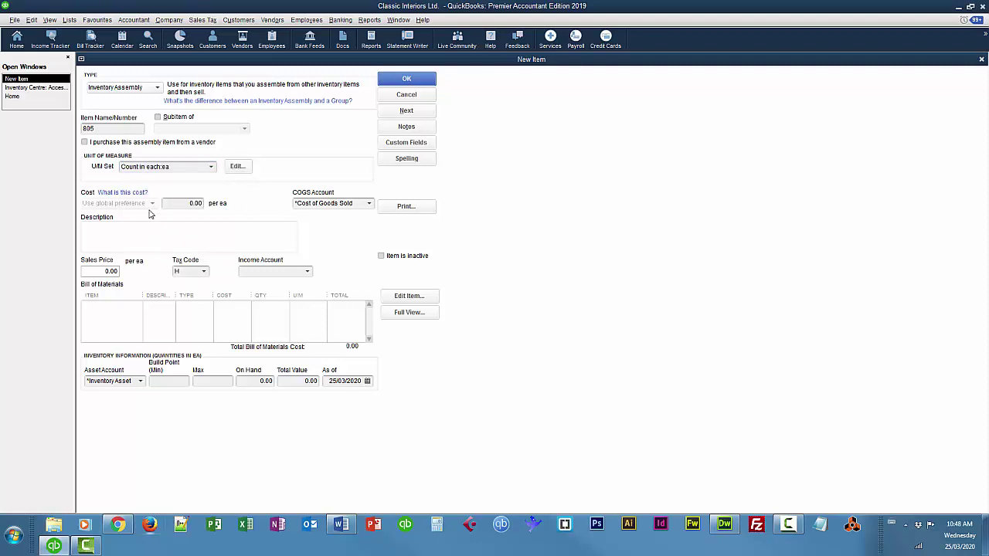
pyautogui.click(369, 204)
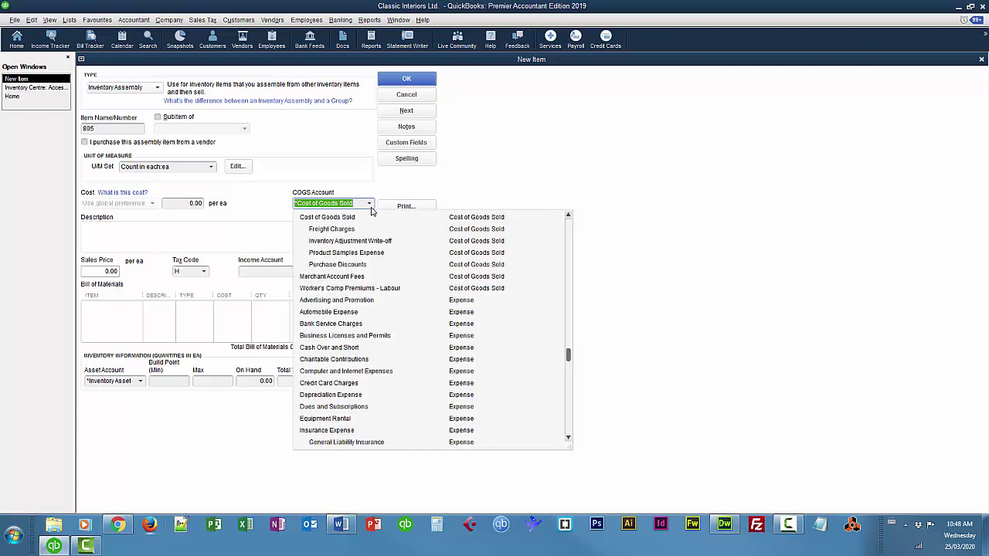
pyautogui.click(337, 223)
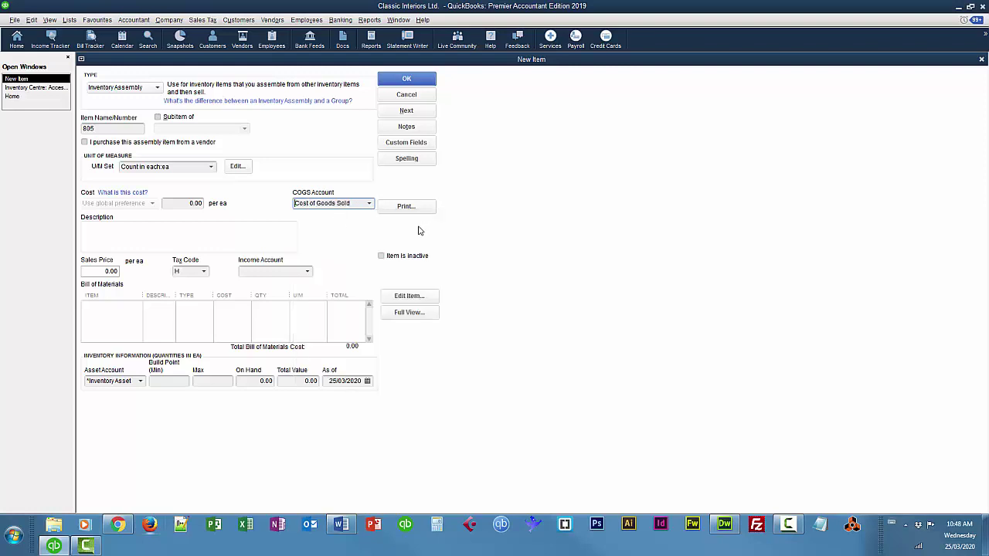
# - Enter the item description "Complete Office Furnishings Package - Mahogany"
pyautogui.click(200, 229)
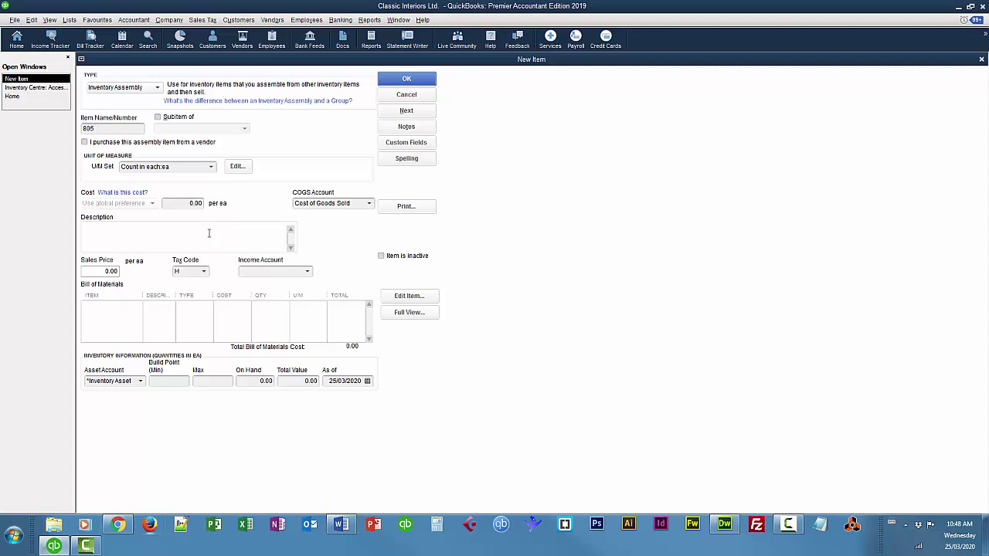
pyautogui.write('Com')
pyautogui.write('plete')
pyautogui.write(' O')
pyautogui.write('ffice Furn')
pyautogui.write('ishings')
pyautogui.write(' Package')
pyautogui.write('ahe')
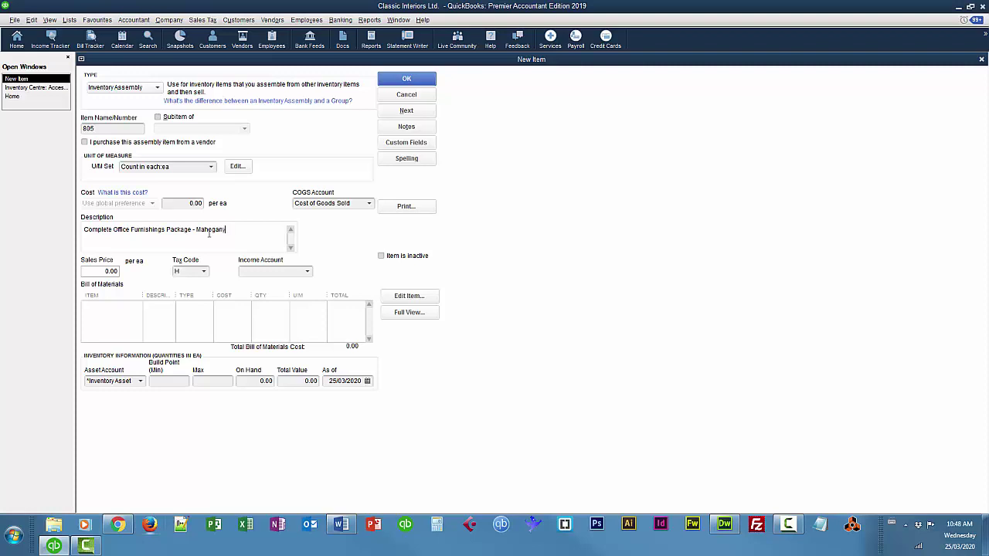
# - Set the assembly item's sales price to 3,000.00 and keep its tax code H
pyautogui.click(103, 271)
pyautogui.write('3,')
pyautogui.write('000')
pyautogui.press('Tab')
pyautogui.press('Tab')
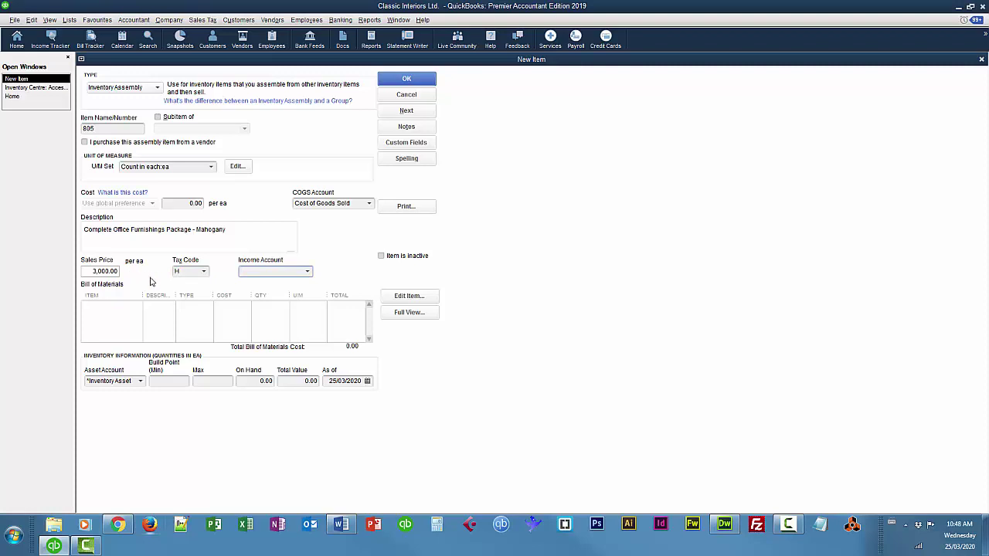
# - Set the income account to Merchandise Sales under Sales Income and add item 101 to the bill of materials
pyautogui.click(307, 271)
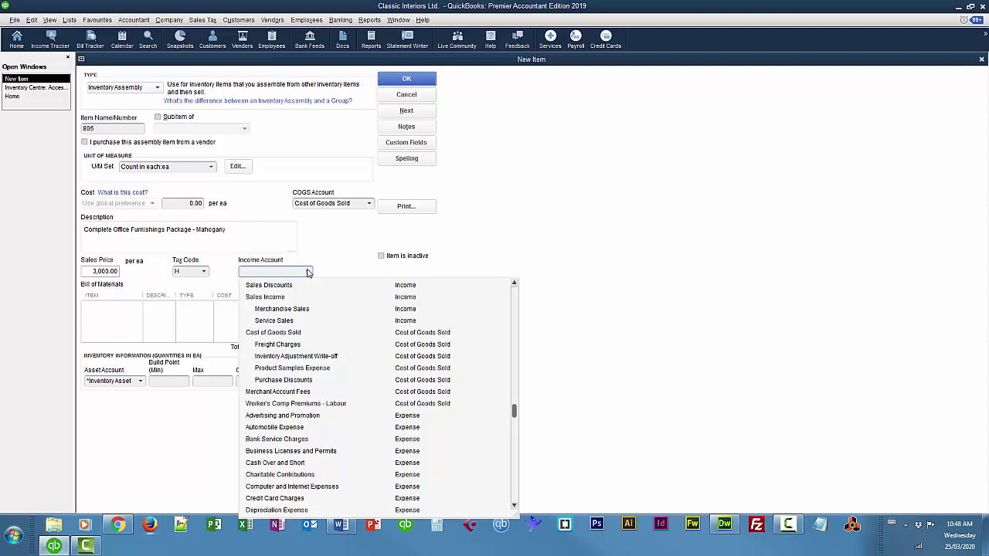
pyautogui.click(297, 309)
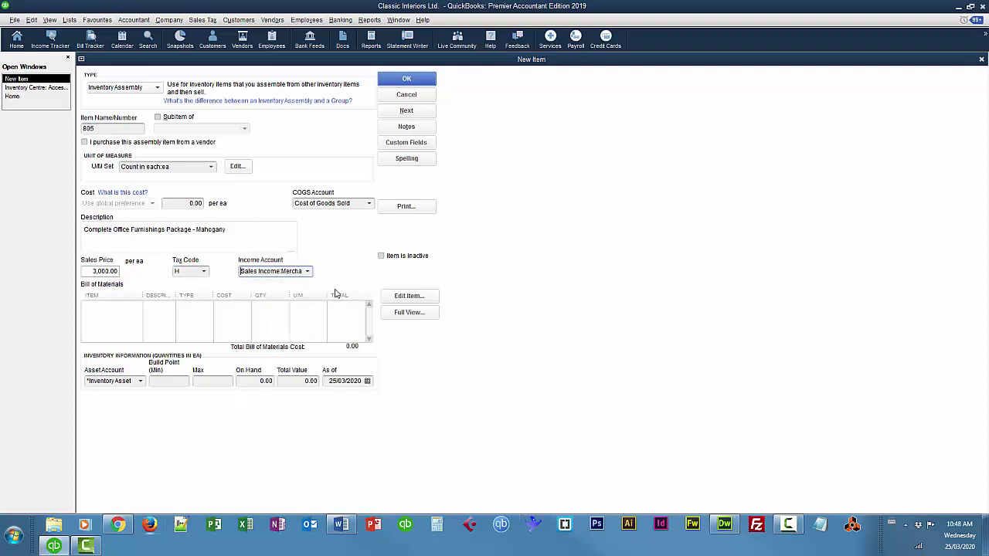
pyautogui.click(119, 312)
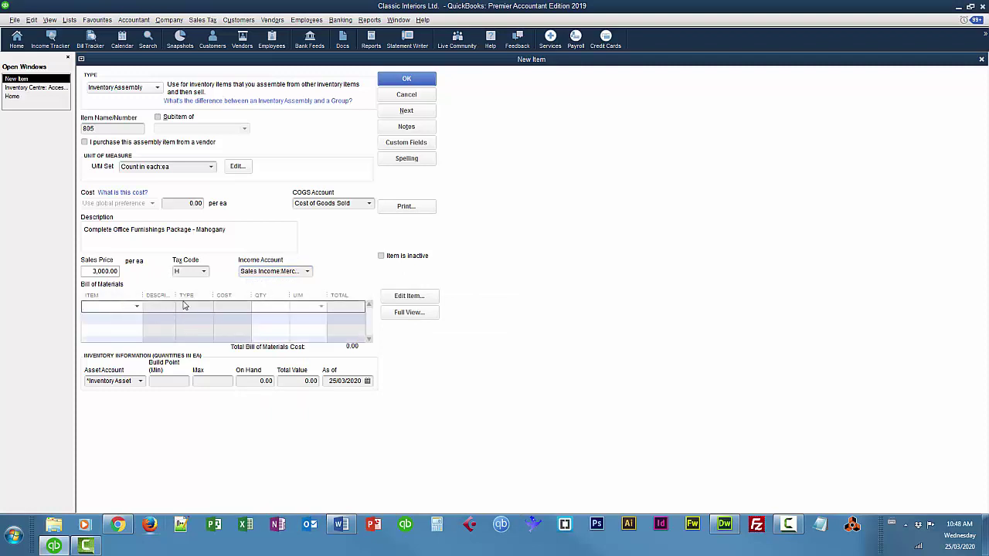
pyautogui.write('101')
pyautogui.press('Tab')
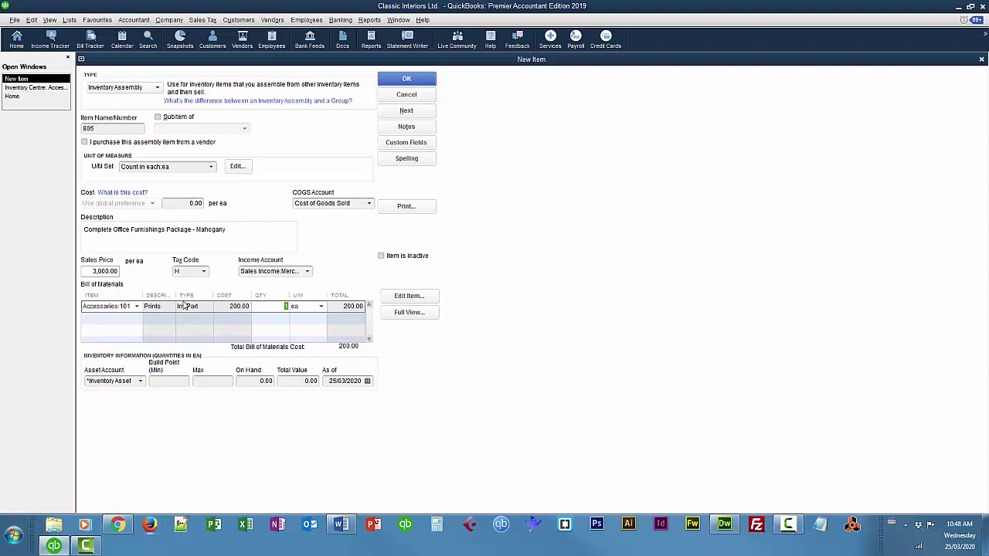
# - Add carpet item 210 and chair item 315 to the assembly's bill of materials
pyautogui.click(140, 320)
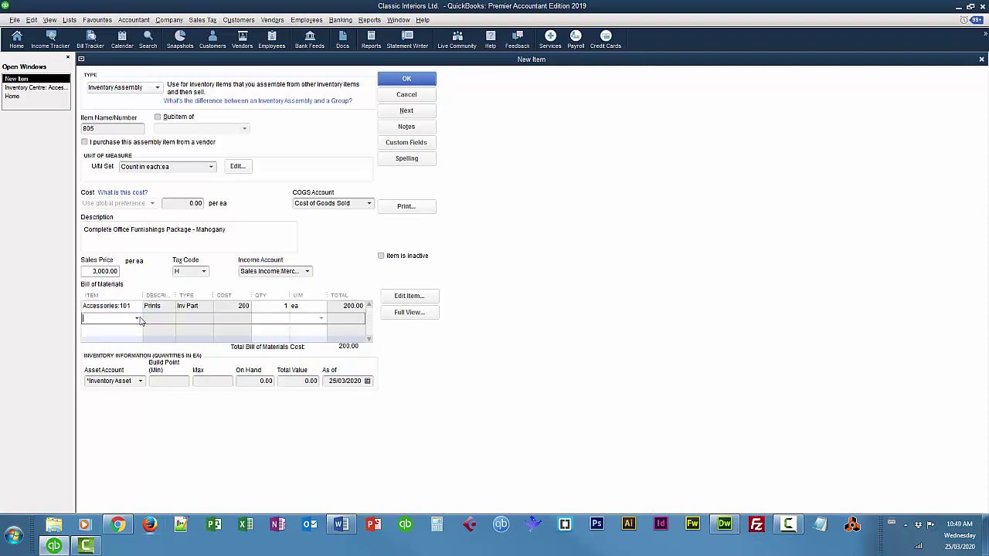
pyautogui.write('210')
pyautogui.press('Tab')
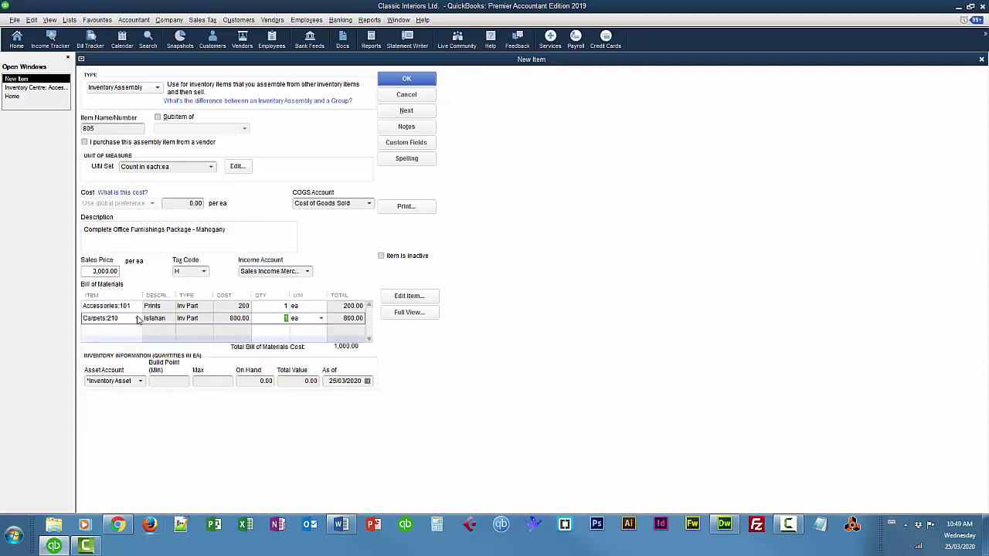
pyautogui.click(117, 330)
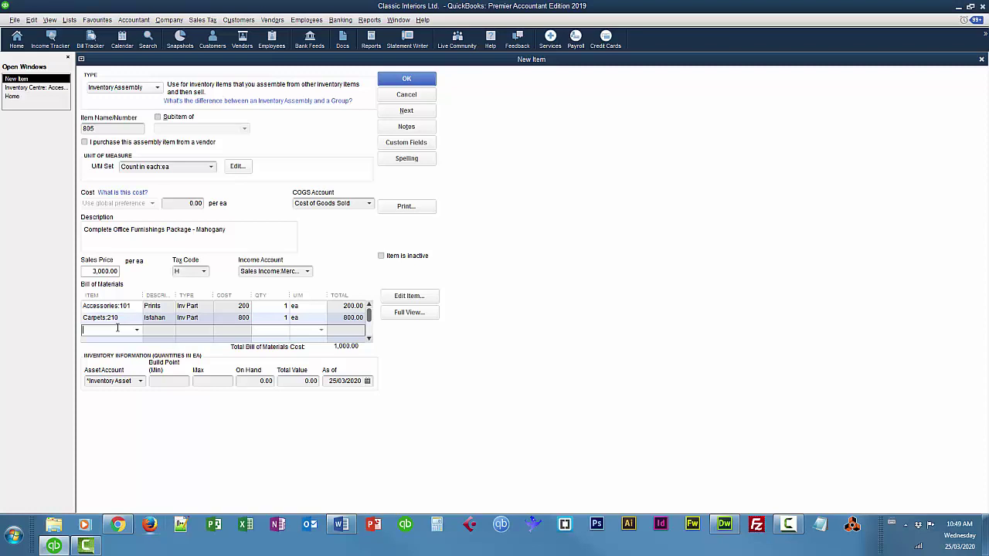
pyautogui.write('315')
pyautogui.press('Tab')
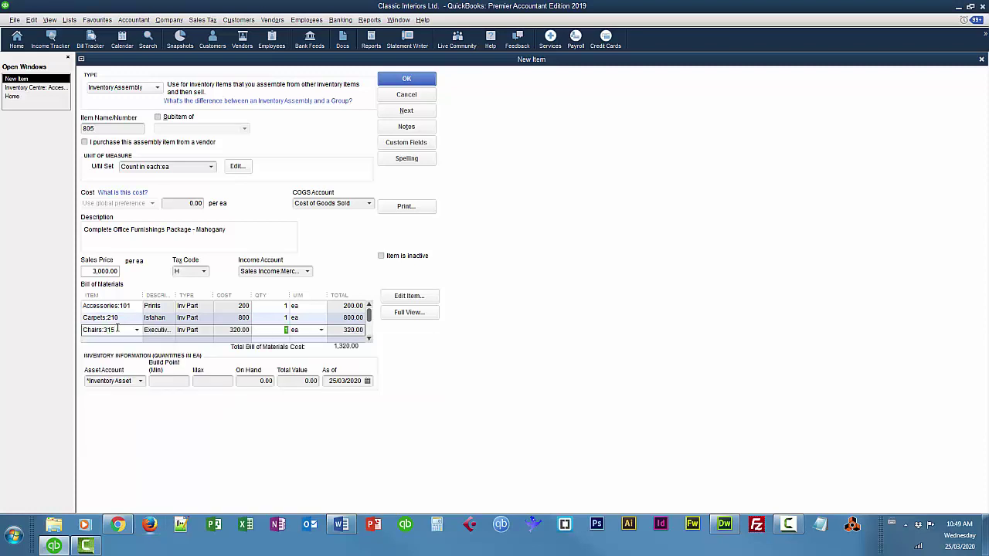
pyautogui.press('Tab')
pyautogui.press('Tab')
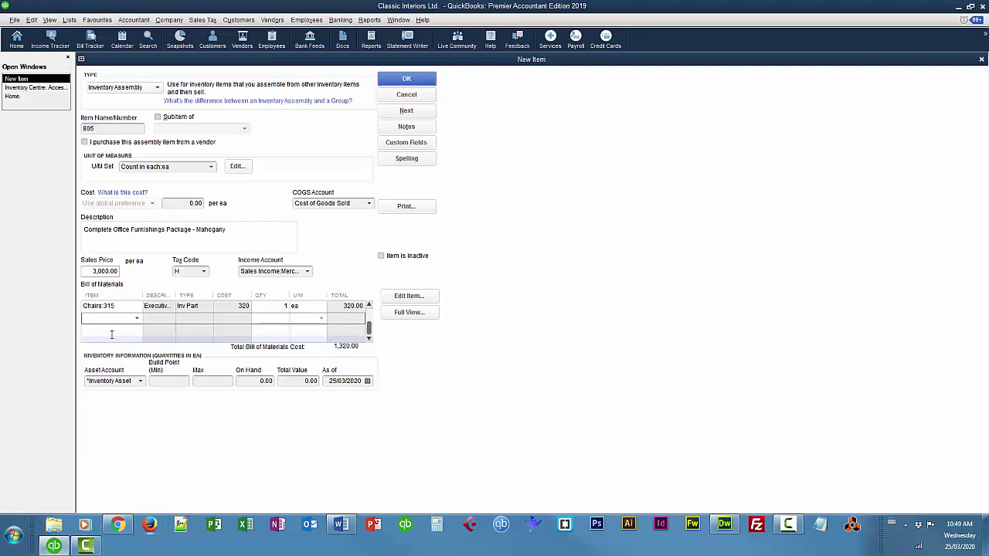
# - Add lamp item 415 and wall unit item 701 to the assembly's bill of materials
pyautogui.write('415')
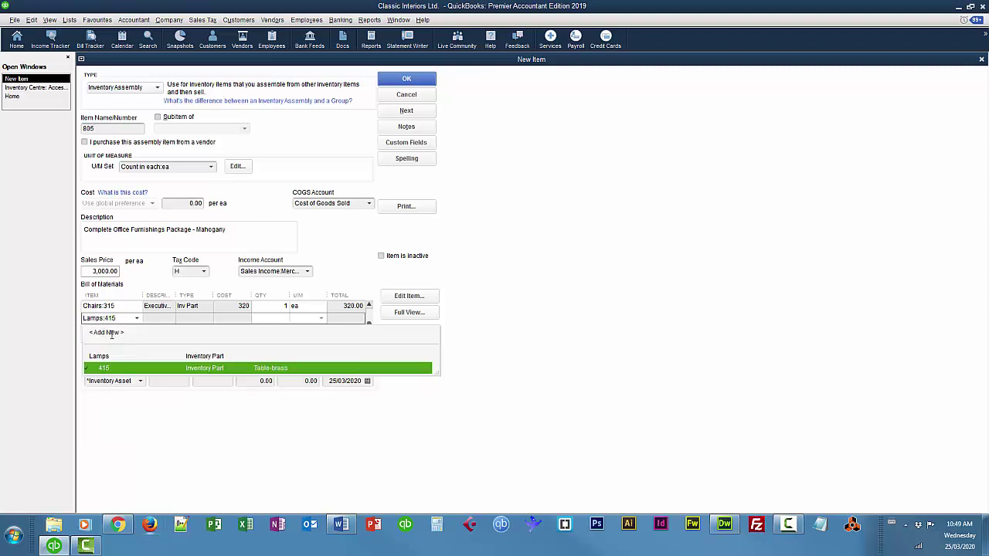
pyautogui.press('Tab')
pyautogui.press('Tab')
pyautogui.press('Tab')
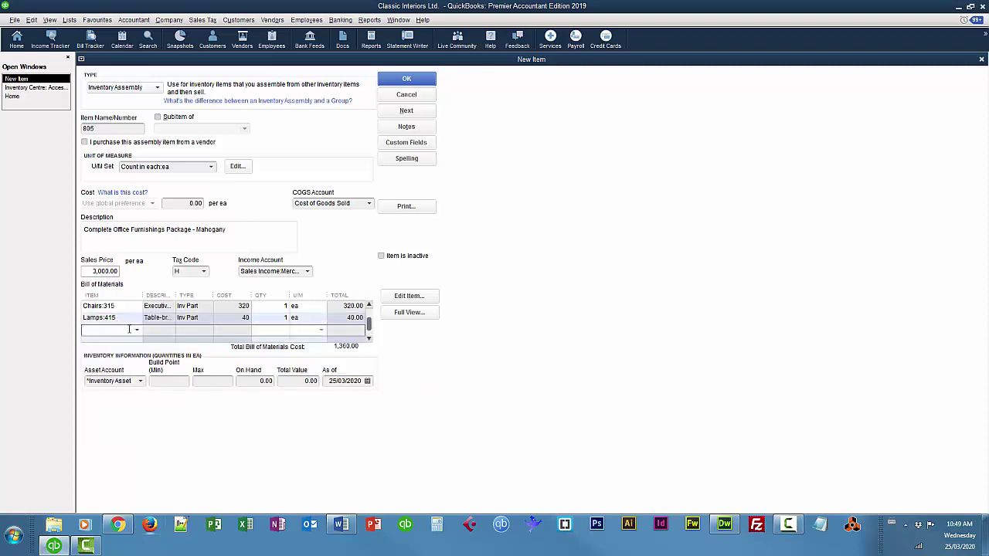
pyautogui.write('70')
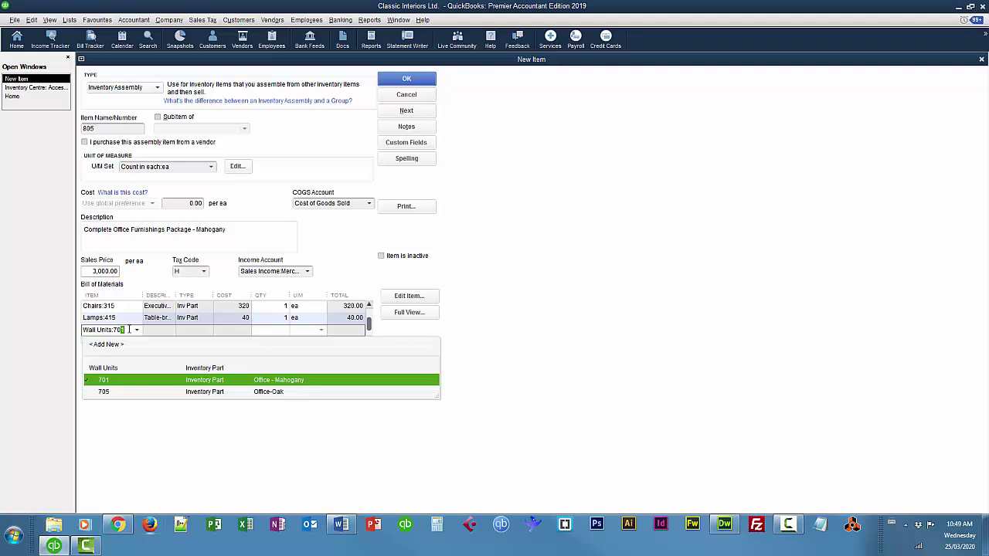
pyautogui.write('1')
pyautogui.press('Tab')
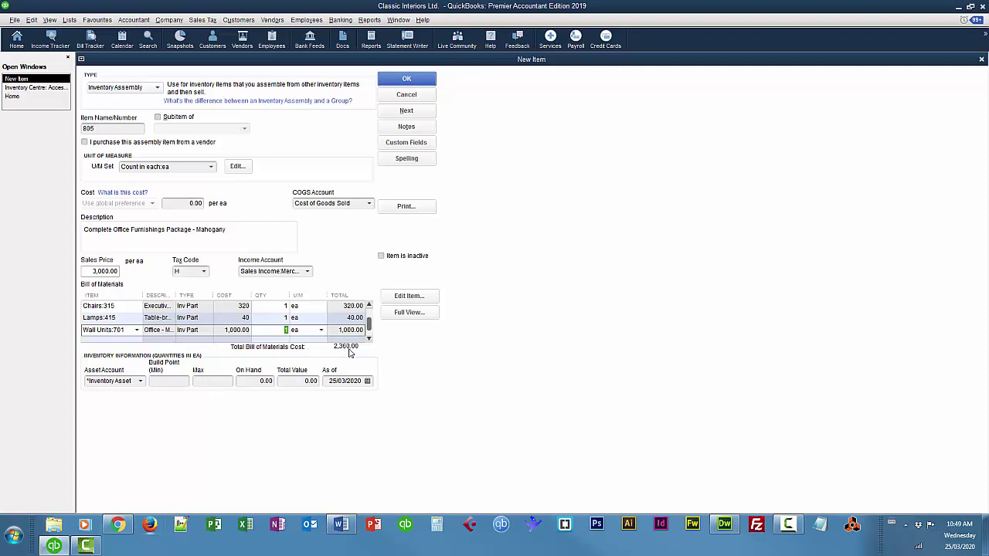
# - Set the assembly item's cost to 2,360.00 and its asset account to Inventory Asset
pyautogui.click(173, 203)
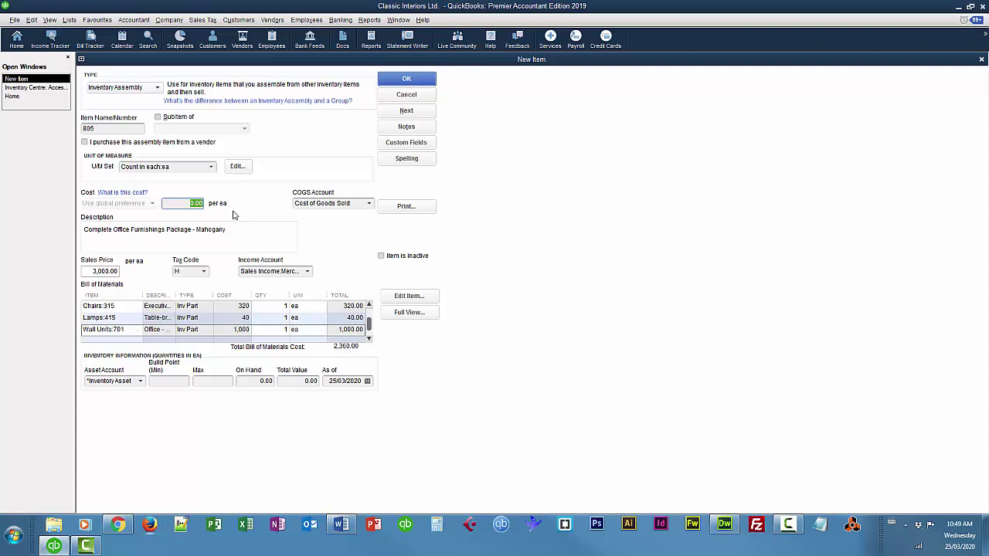
pyautogui.write('2360')
pyautogui.press('Tab')
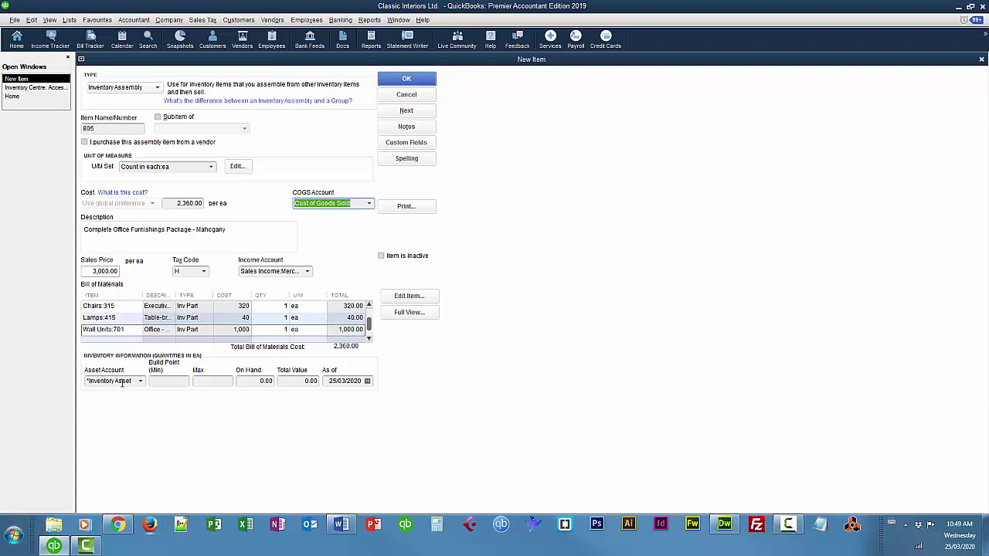
pyautogui.click(140, 382)
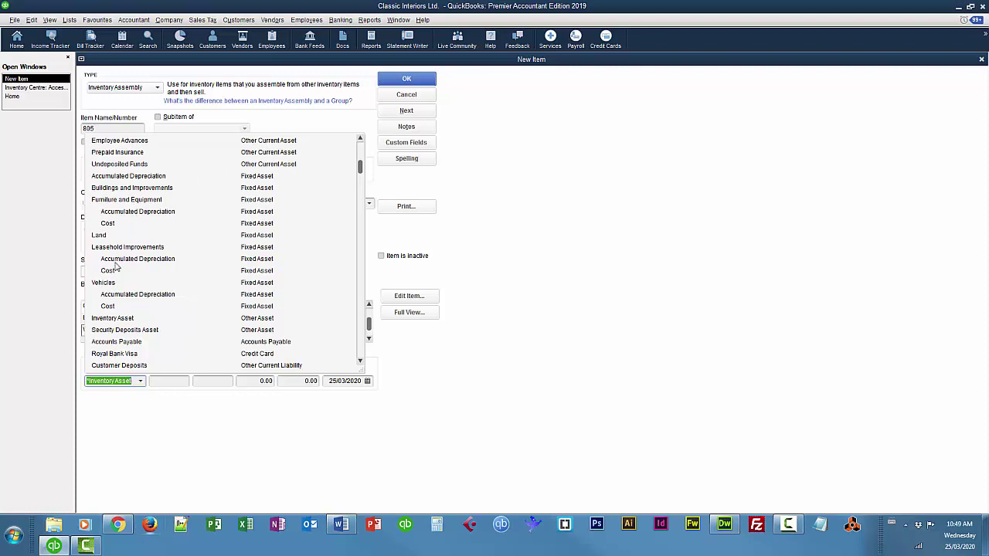
pyautogui.click(272, 319)
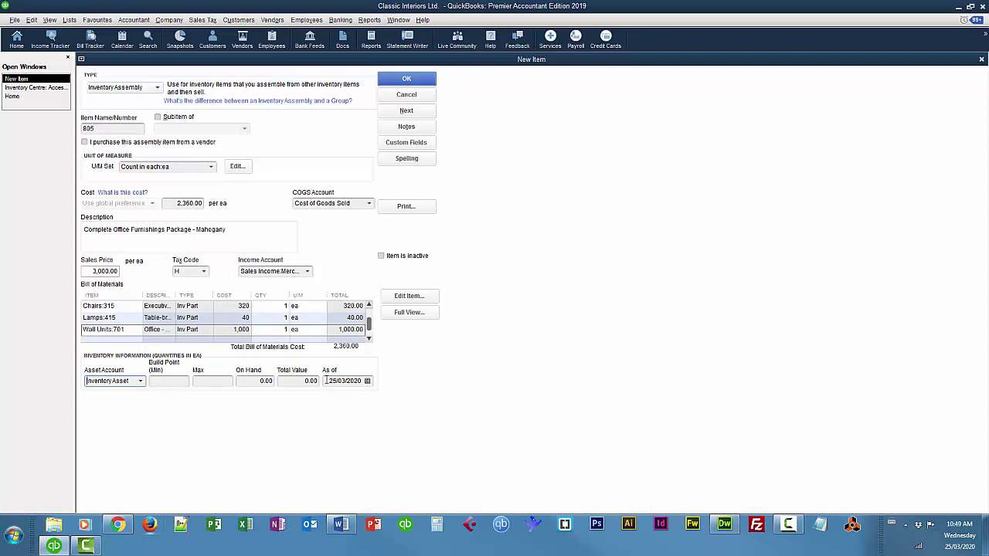
# - Set the inventory as-of date to 02/03/2016 and save the new assembly item
pyautogui.moveTo(325, 380); pyautogui.dragTo(363, 381)
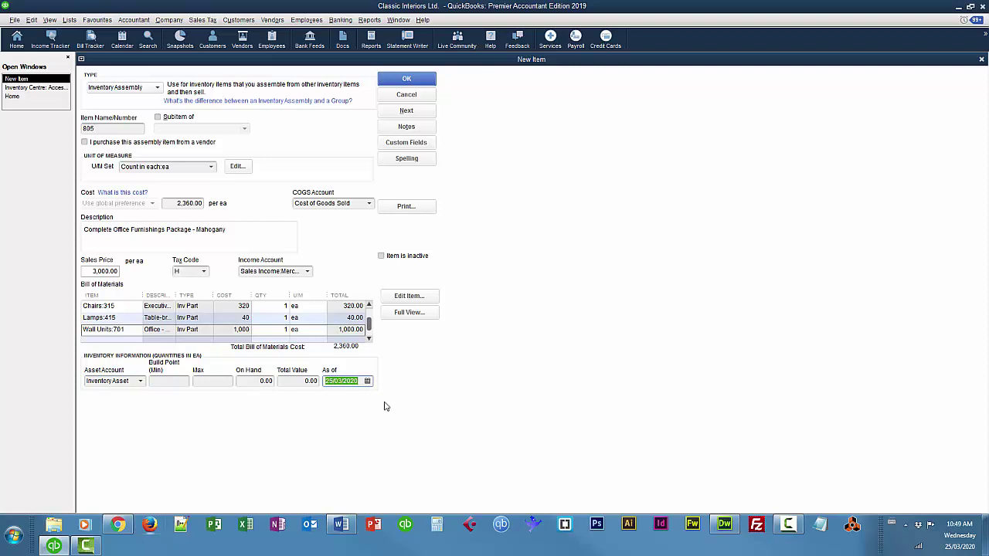
pyautogui.write('02/03/2016')
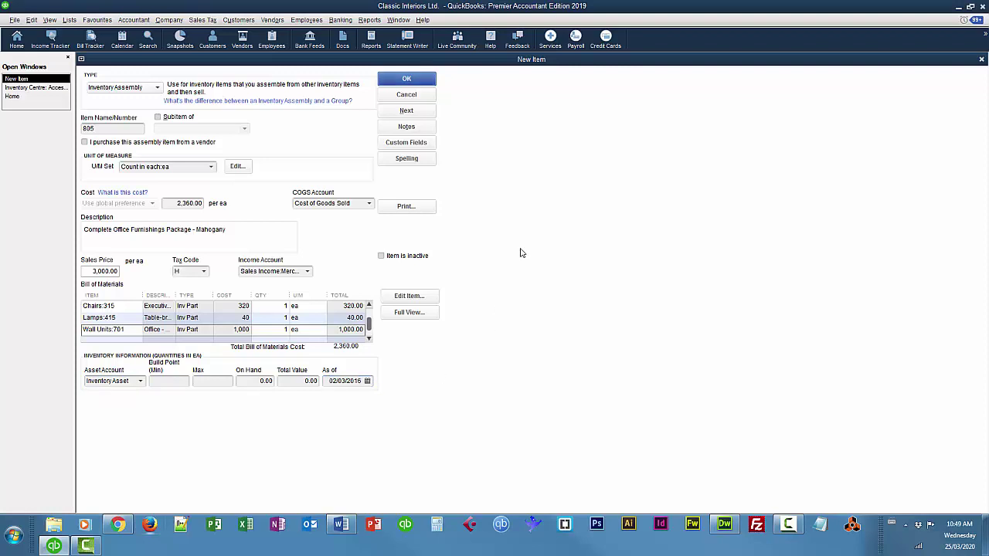
pyautogui.click(407, 80)
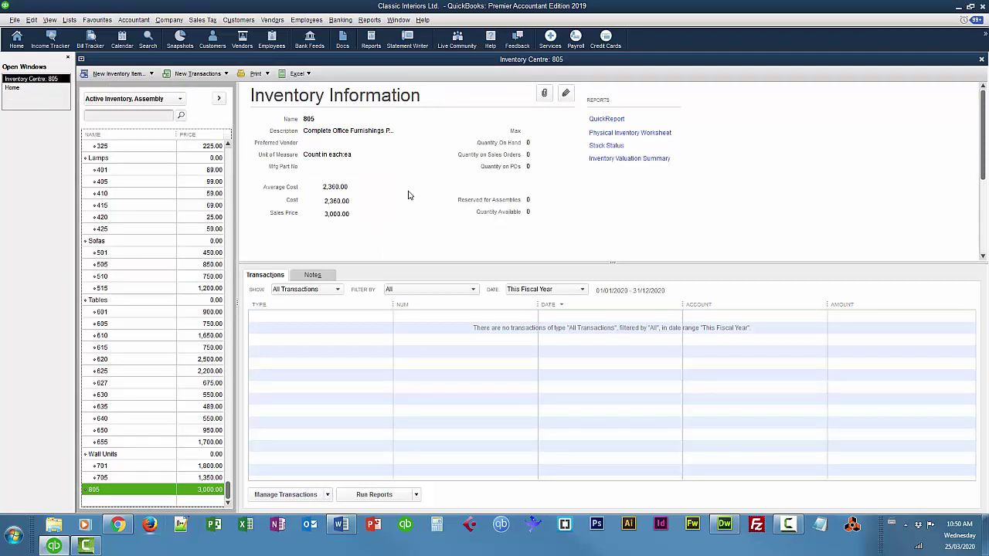
# - Start a Build Assemblies transaction for item 805 from the Inventory Centre and date it 04/03/2016
pyautogui.click(227, 74)
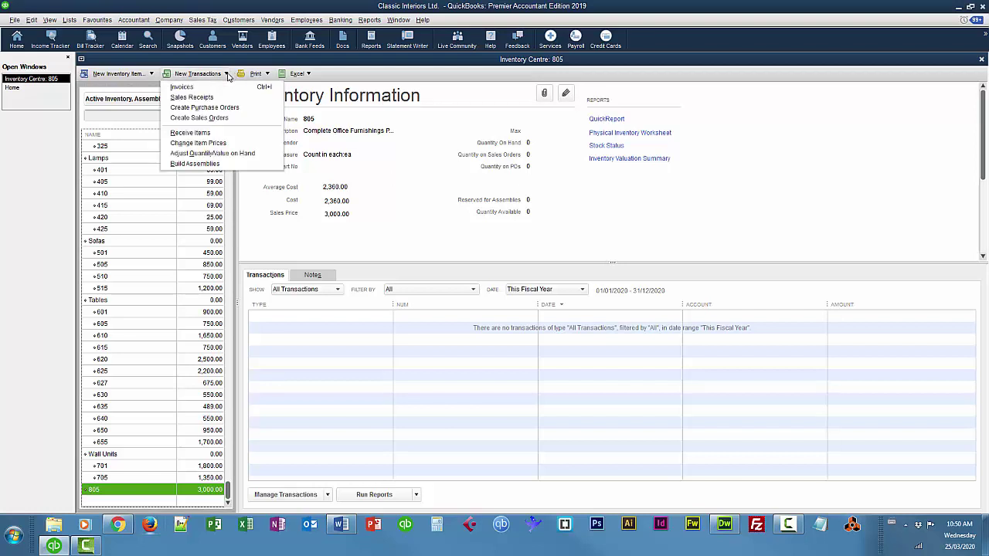
pyautogui.click(202, 163)
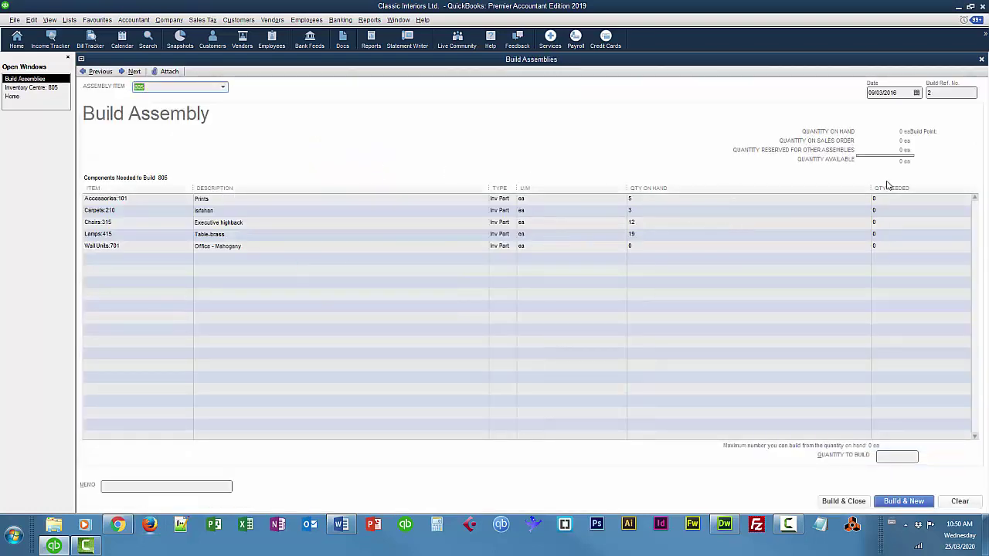
pyautogui.click(897, 92)
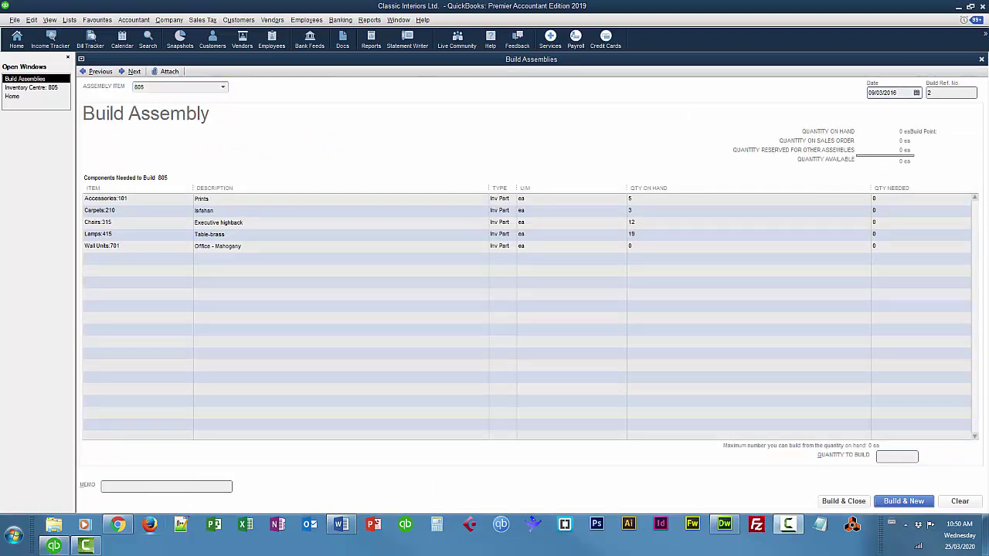
pyautogui.click(918, 93)
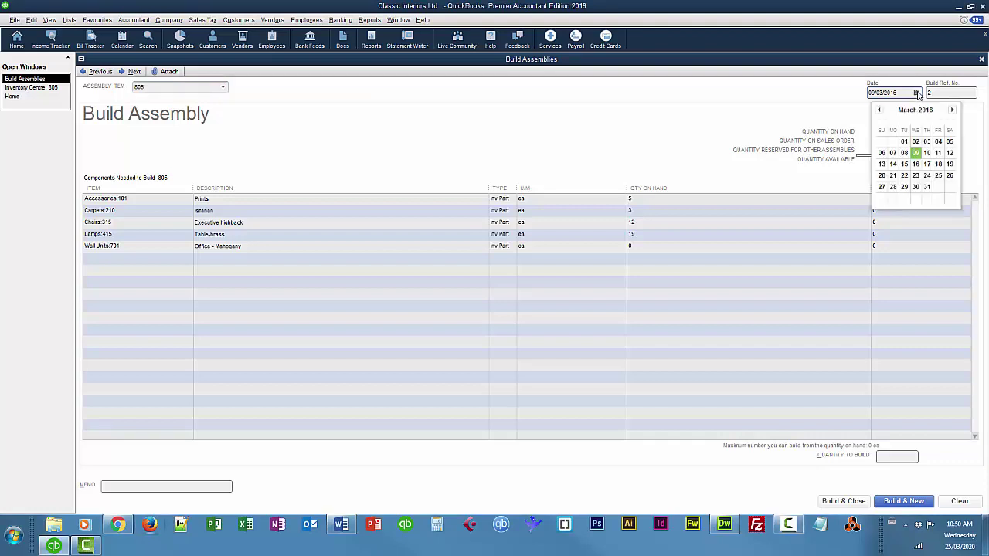
pyautogui.click(938, 141)
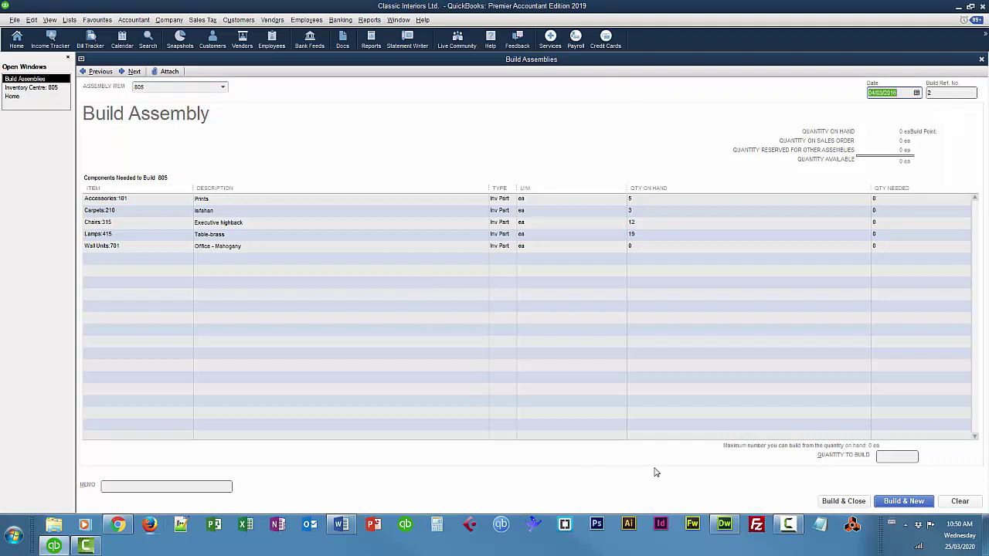
# - Set the quantity to build to 2 and mark the build as pending
pyautogui.click(881, 457)
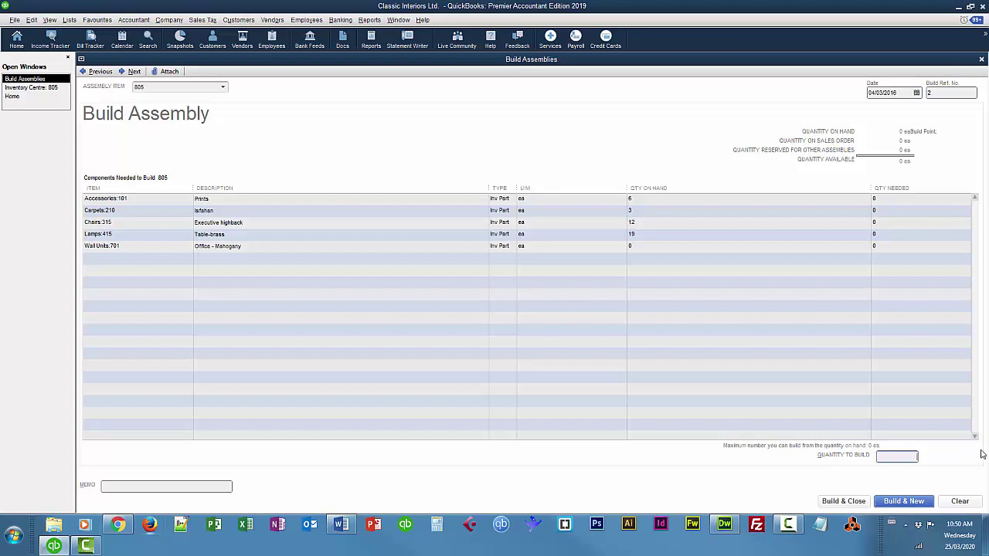
pyautogui.click(857, 503)
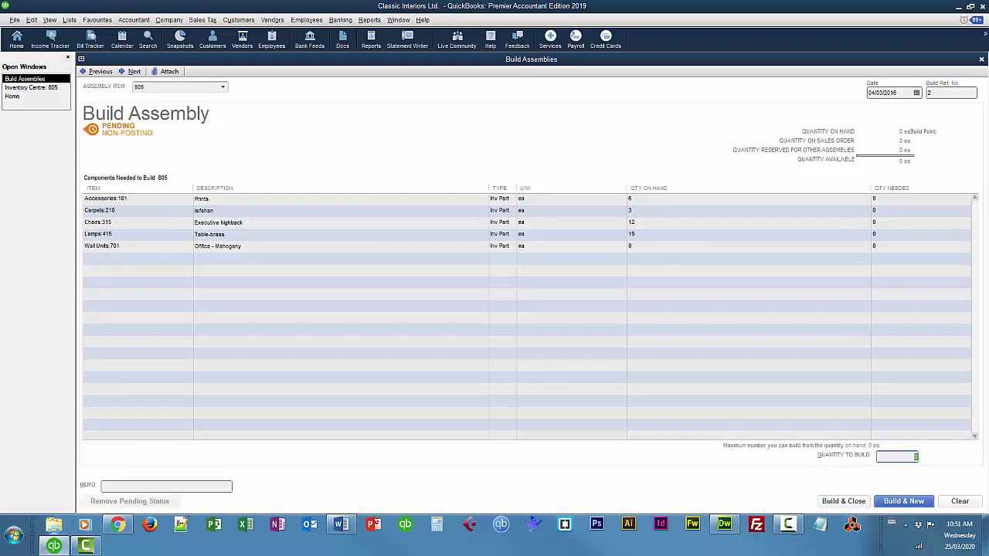
pyautogui.click(906, 456)
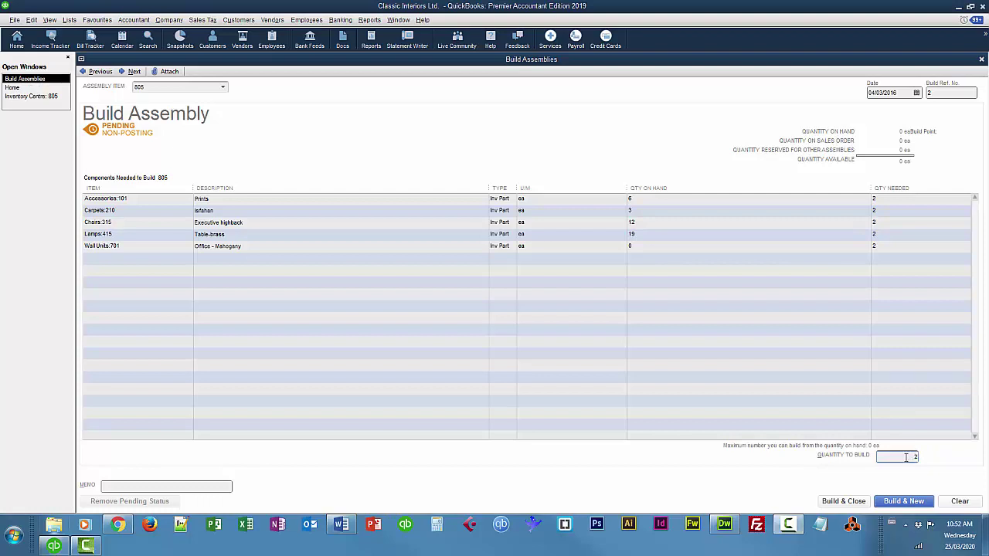
# - Enter the build memo "Build 2: 1 for display; 1 for sale" and save and close the build
pyautogui.click(208, 488)
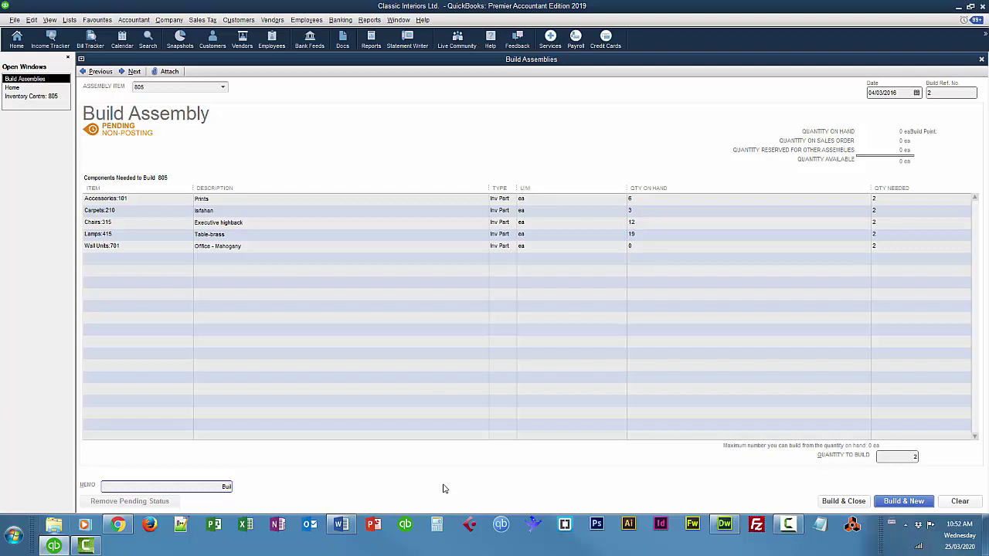
pyautogui.write('Build 2')
pyautogui.write(':')
pyautogui.write(' 1 for d')
pyautogui.write('isplay;')
pyautogui.write(' 1 for sa')
pyautogui.write('le')
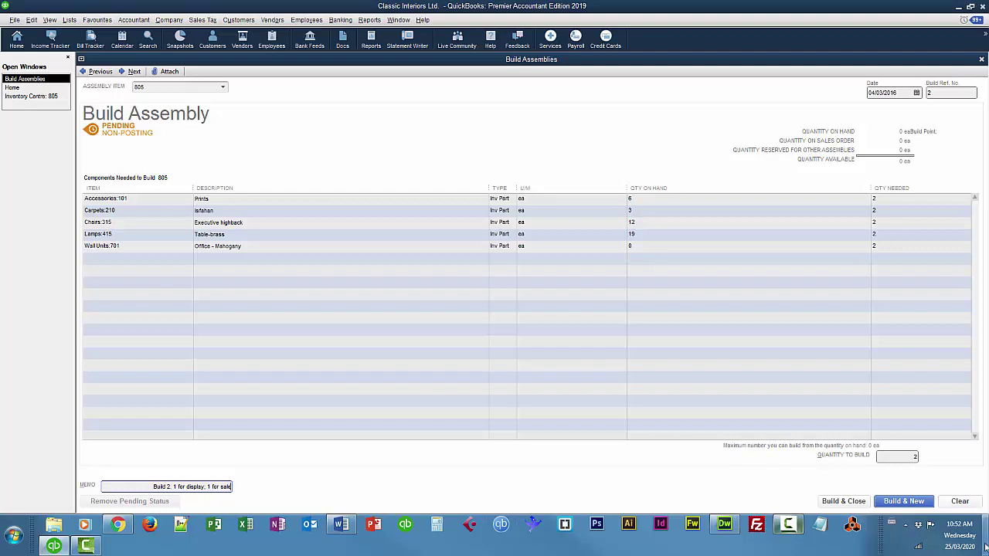
pyautogui.click(843, 502)
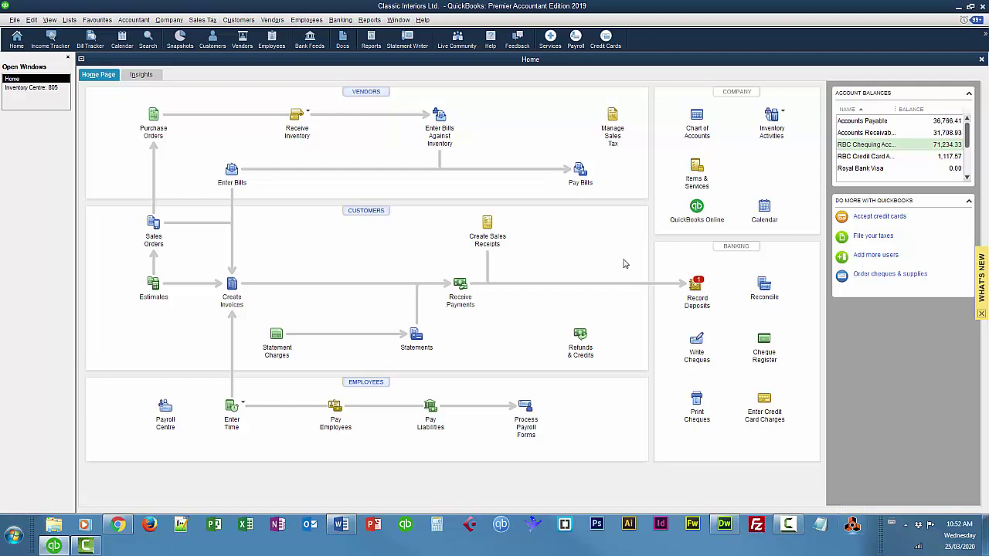
# - Create a new invoice for Carr Employment Agency dated 09/03/2016
pyautogui.click(232, 284)
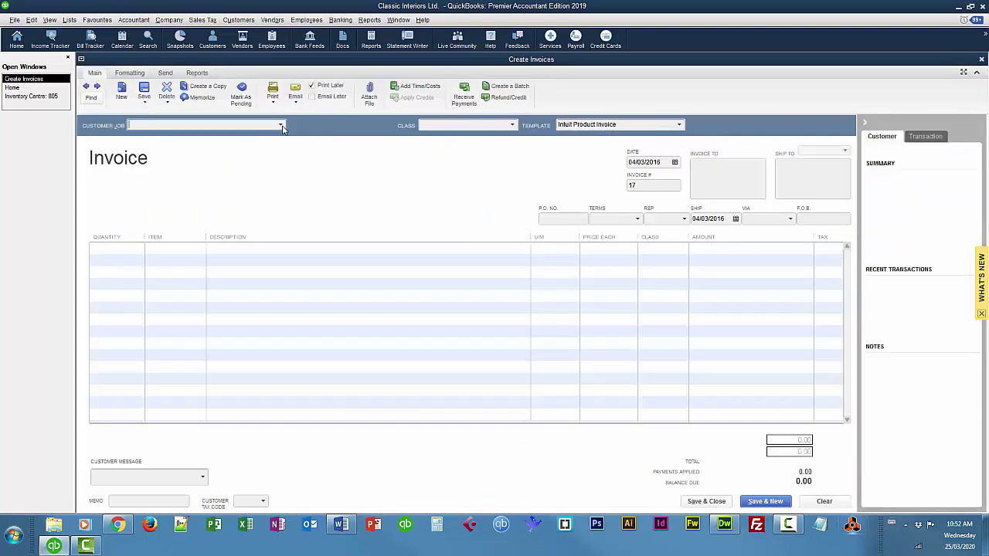
pyautogui.click(281, 126)
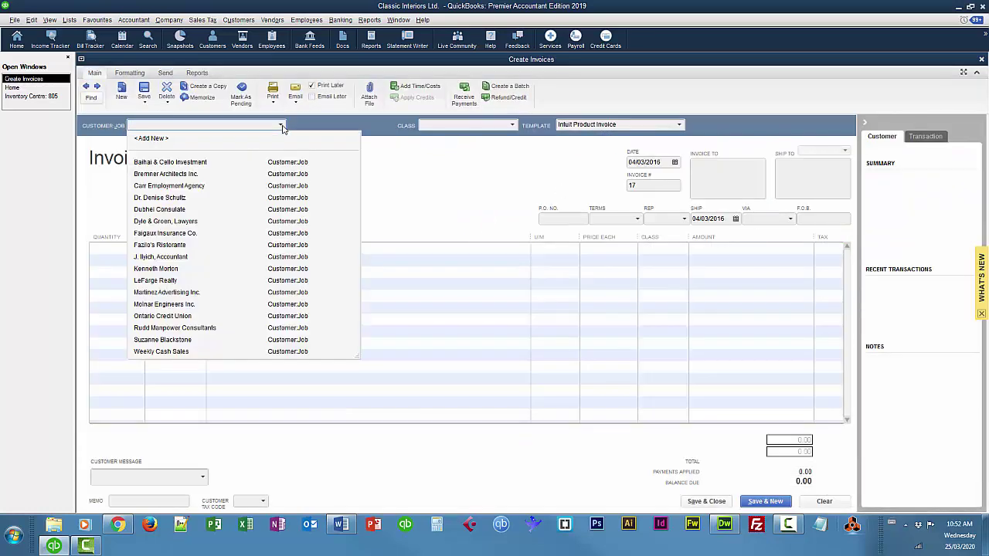
pyautogui.click(200, 186)
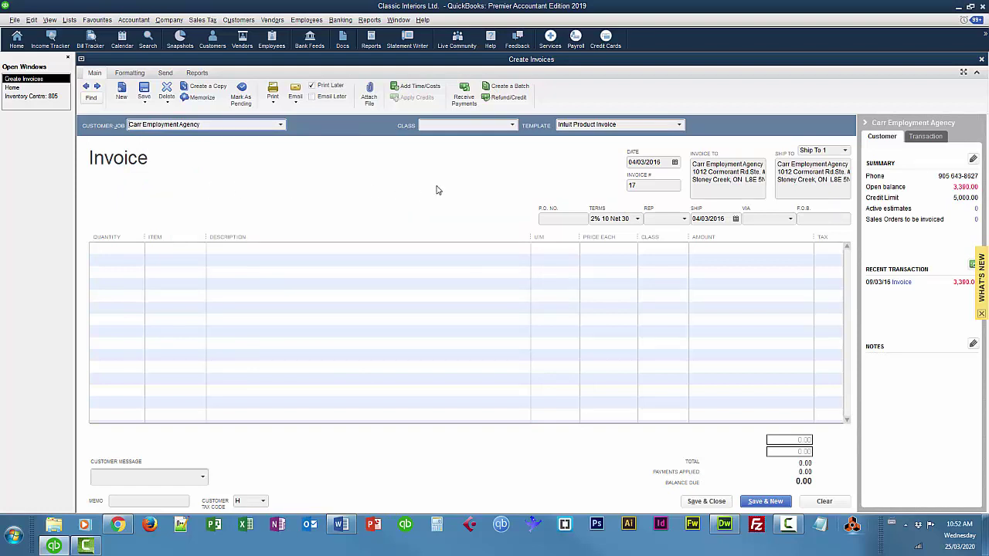
pyautogui.click(674, 163)
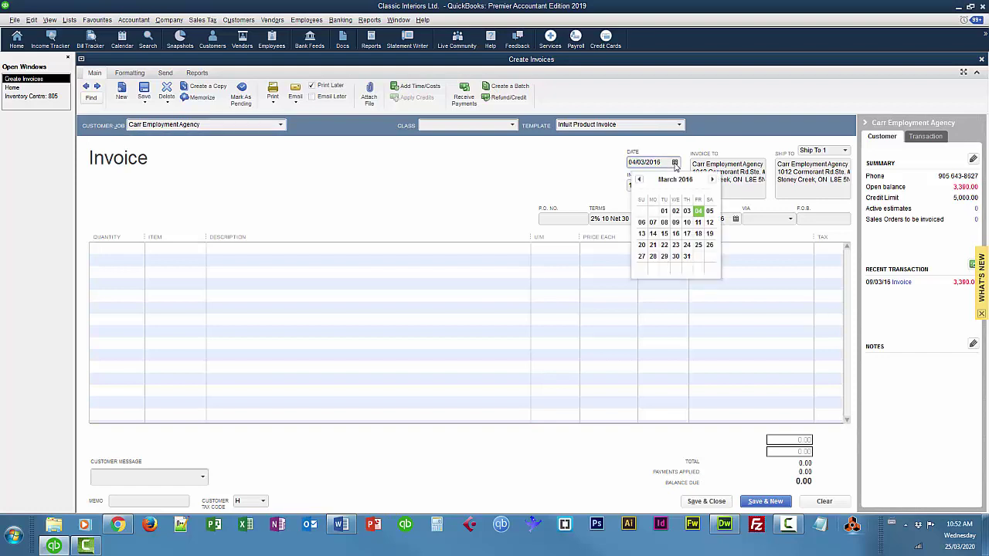
pyautogui.click(676, 223)
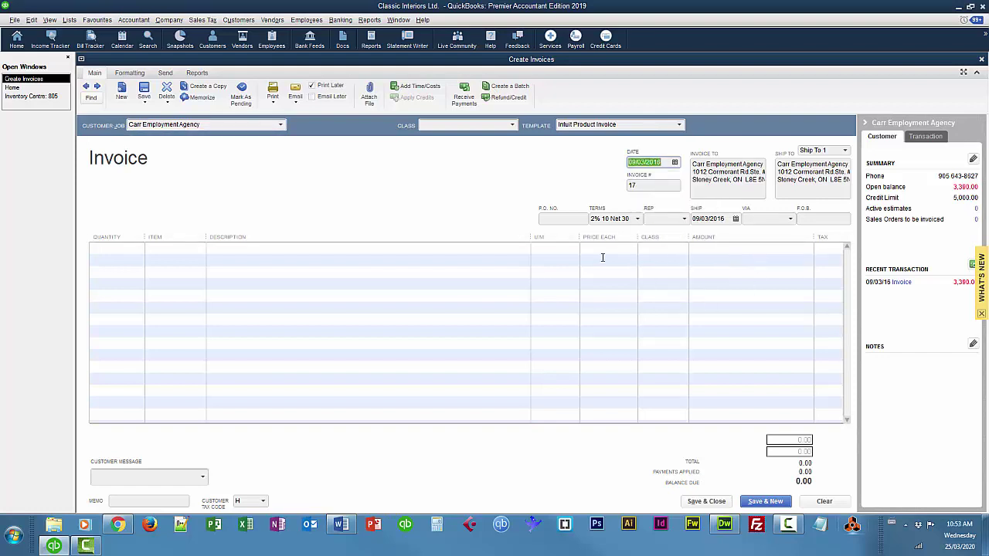
# - Add a line for 1 unit of item 805 to the invoice, and save and close it
pyautogui.click(141, 247)
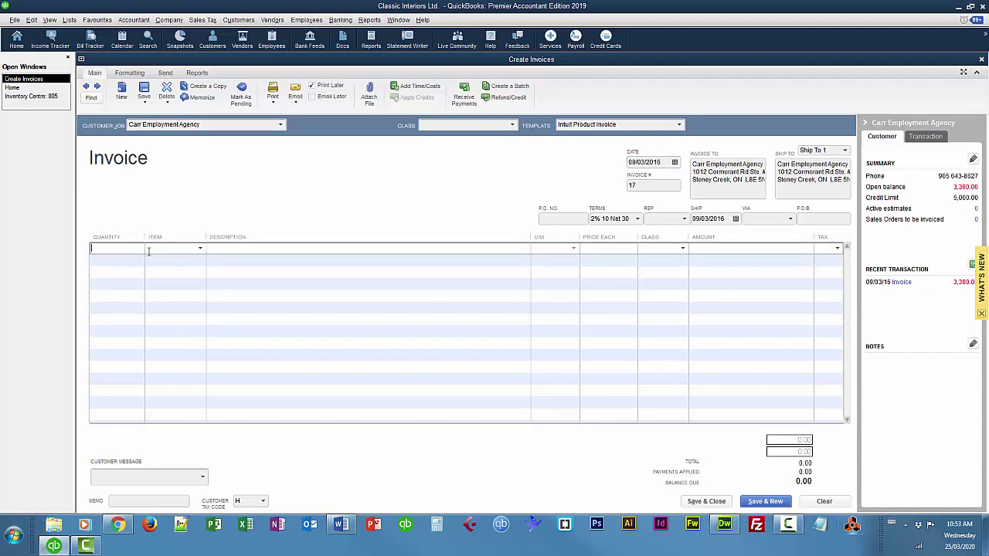
pyautogui.write('1')
pyautogui.click(192, 248)
pyautogui.write('804')
pyautogui.press('BackSpace')
pyautogui.write('5')
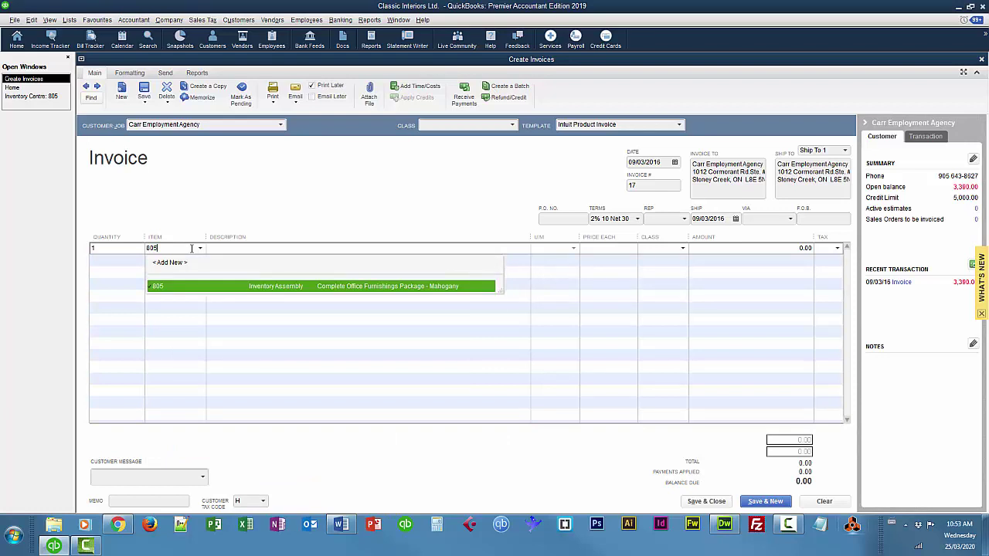
pyautogui.press('Tab')
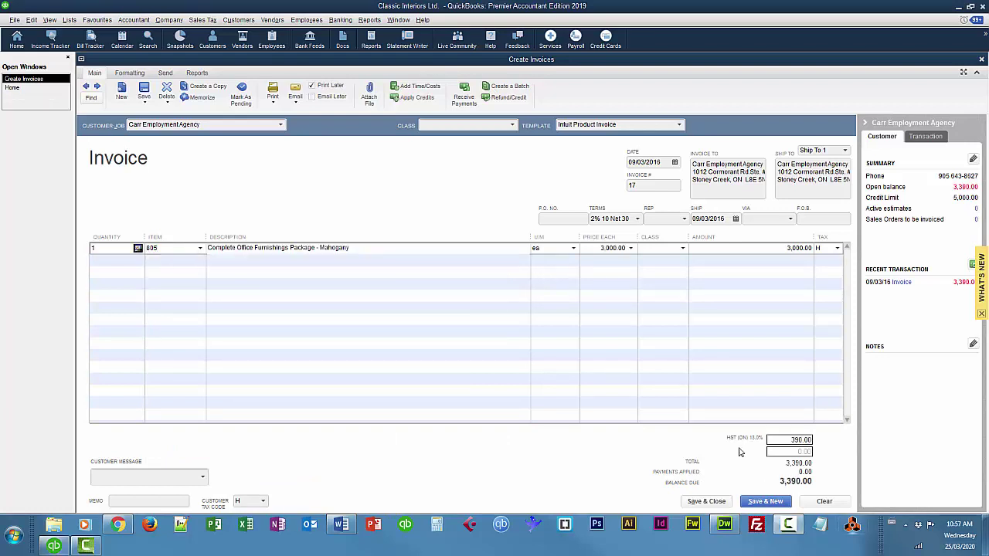
pyautogui.click(706, 502)
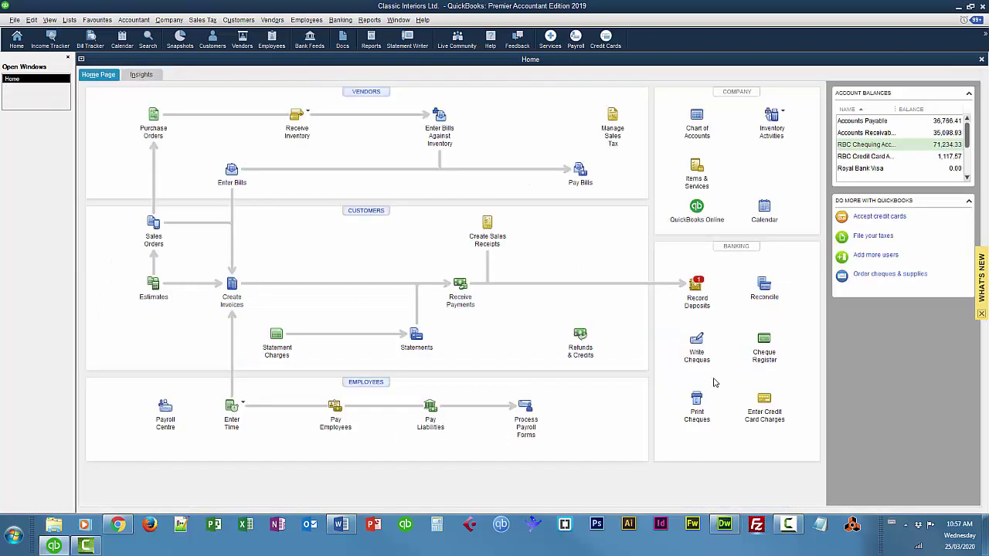